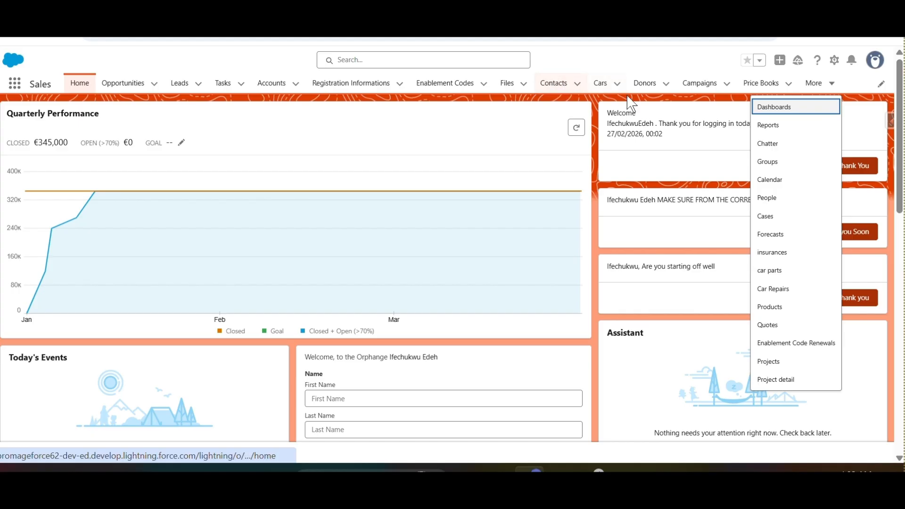
# List all donors and open the first donor's record to examine its detail fields.
pyautogui.click(647, 90)
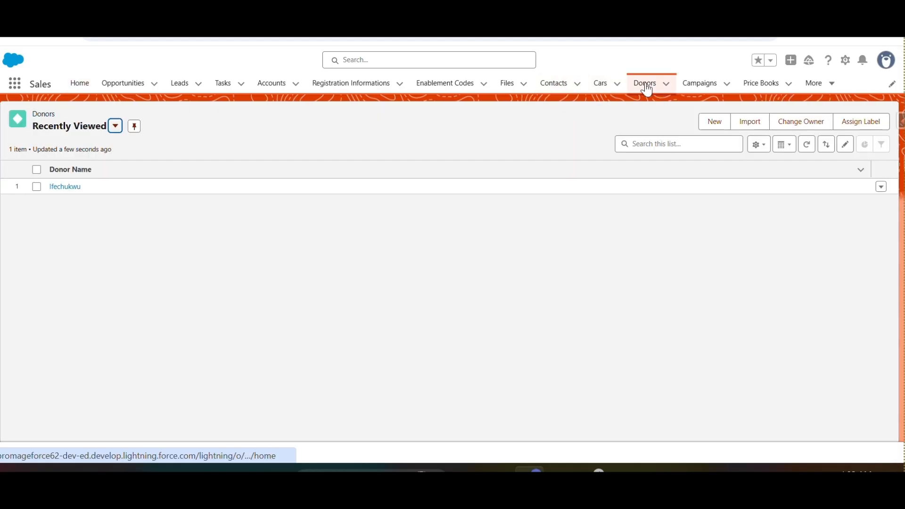
pyautogui.click(104, 134)
pyautogui.click(69, 208)
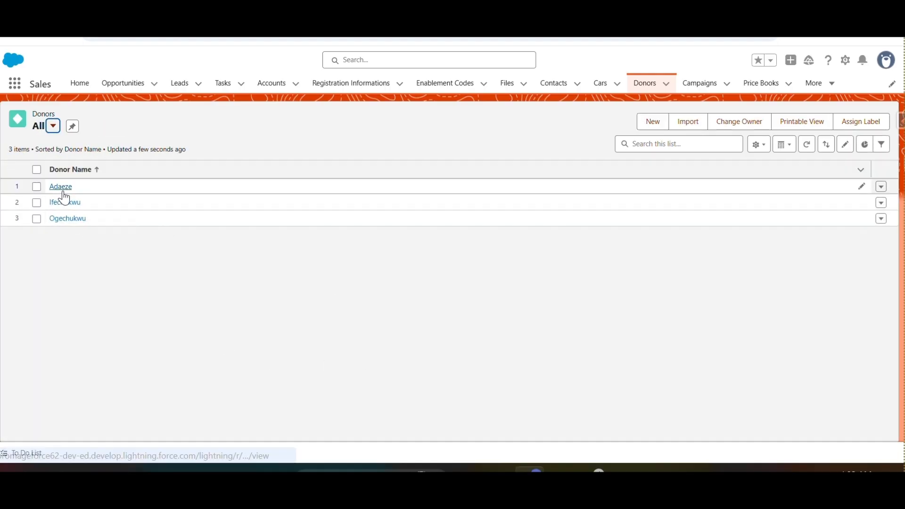
pyautogui.click(65, 192)
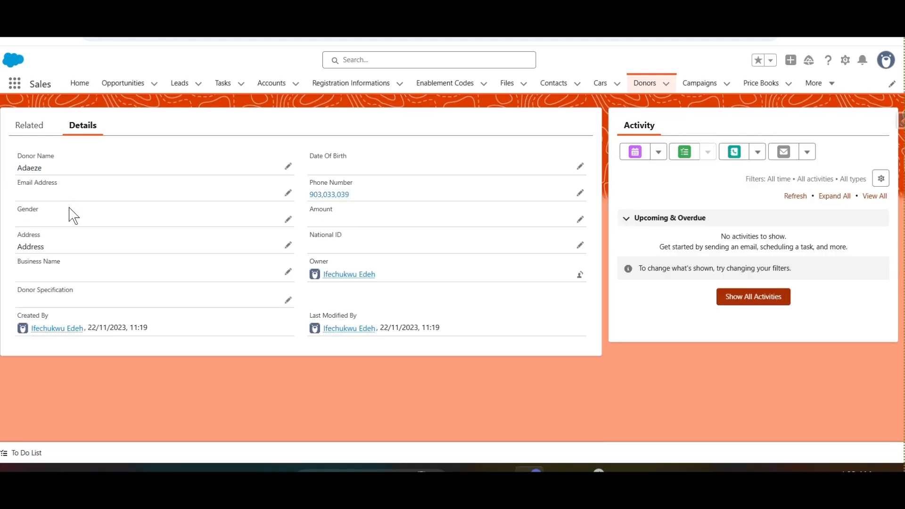
pyautogui.moveTo(334, 276)
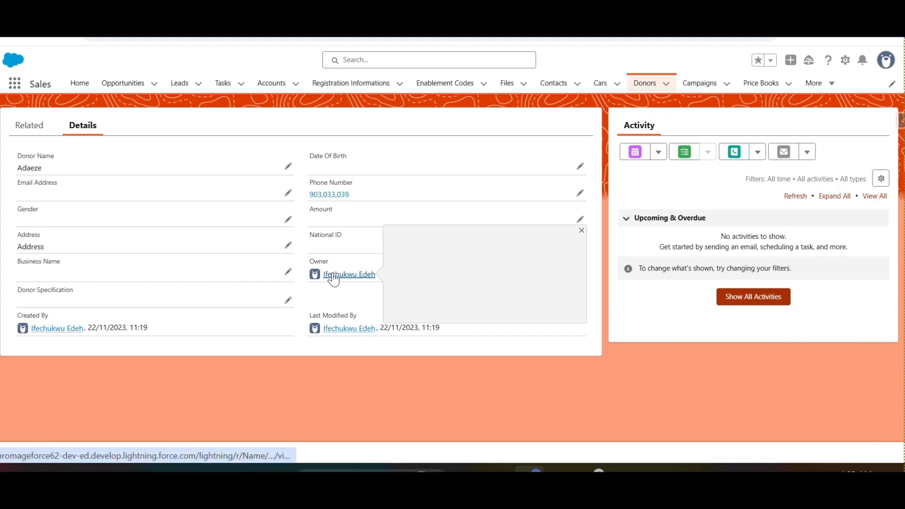
# Examine the fields of a blank new donor form and close it without saving.
pyautogui.click(642, 89)
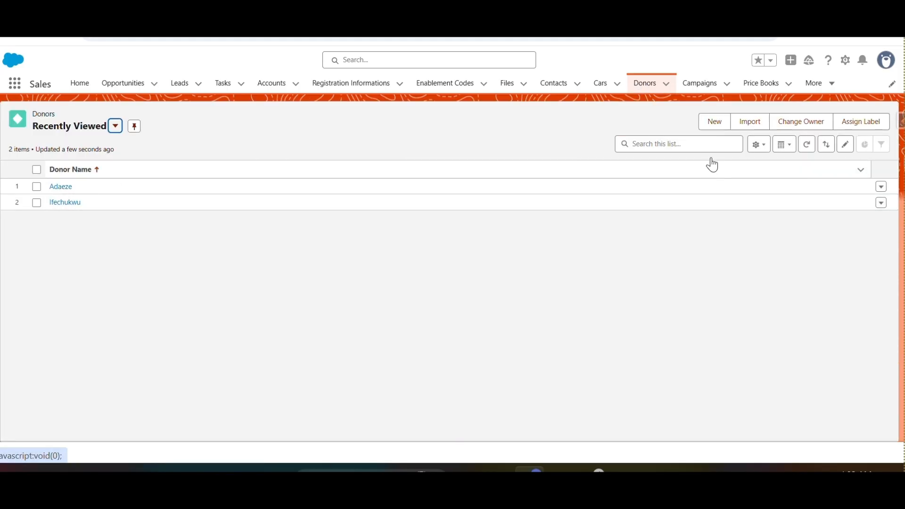
pyautogui.click(712, 121)
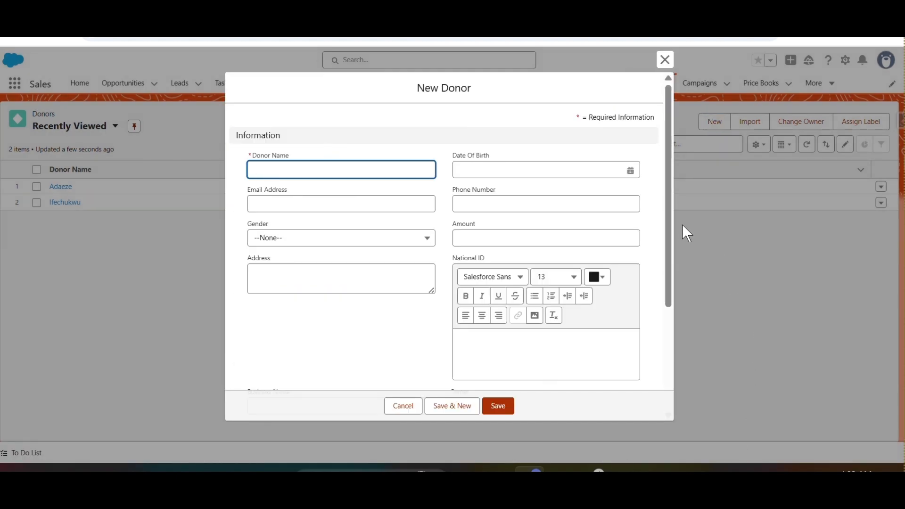
pyautogui.moveTo(669, 226); pyautogui.dragTo(667, 152)
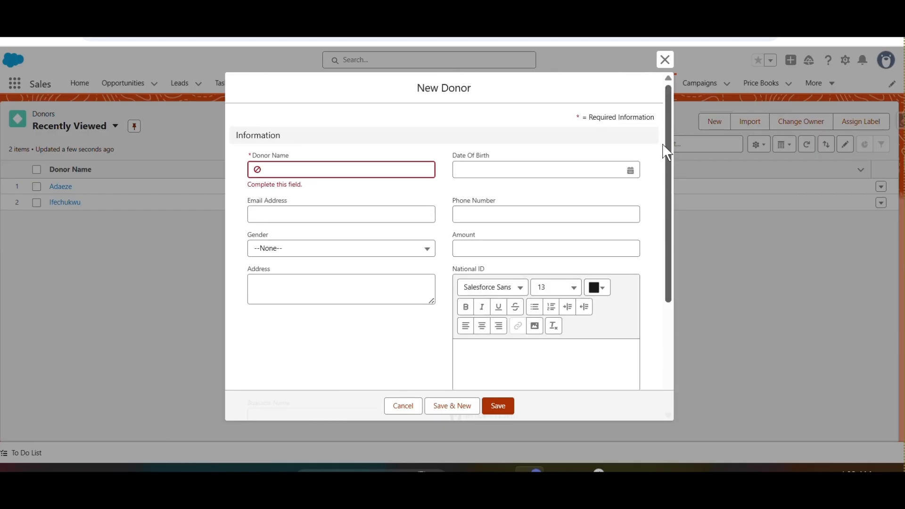
pyautogui.click(666, 60)
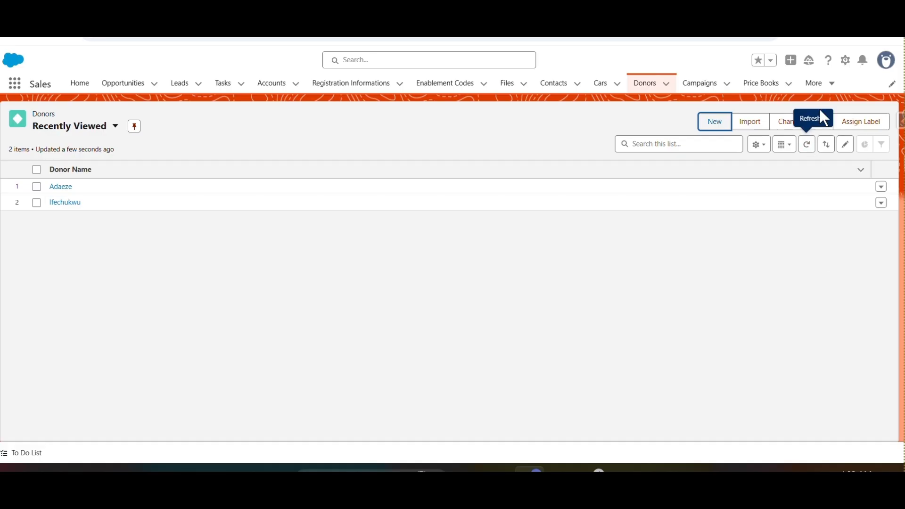
# Open the record types of the Donor object in its setup.
pyautogui.click(845, 66)
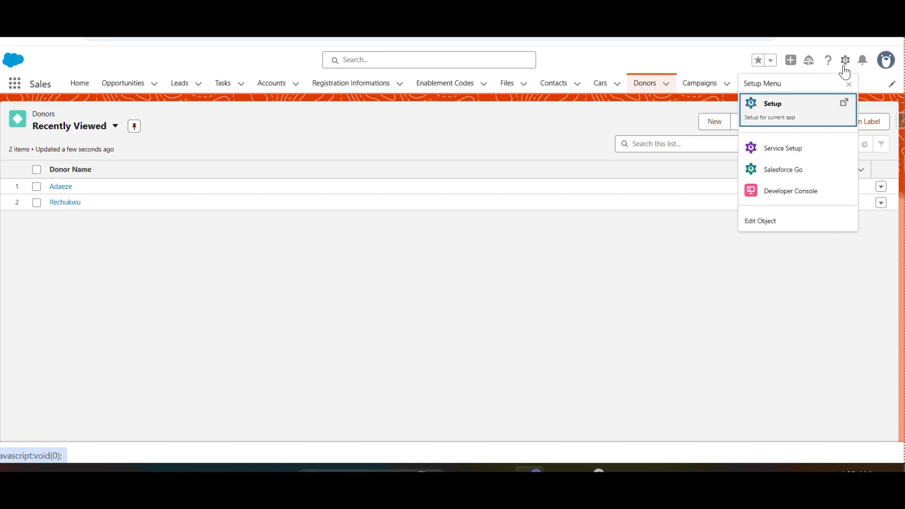
pyautogui.click(808, 220)
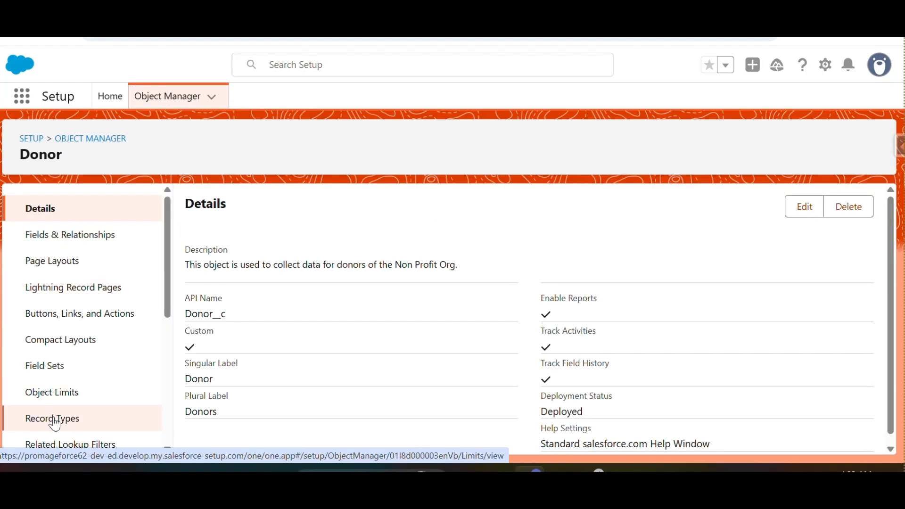
pyautogui.click(65, 425)
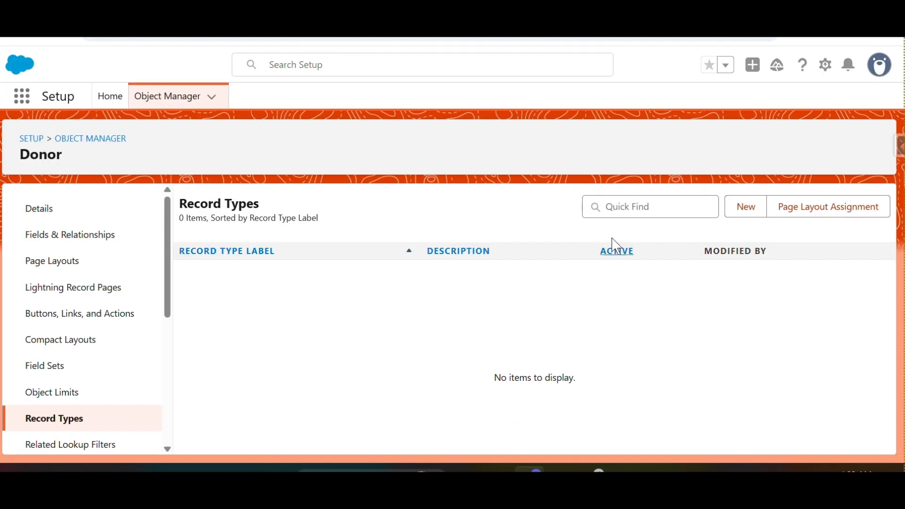
# Start a new active Donor record type based on Master, label and name it Private, and proceed to the page layout assignment.
pyautogui.click(744, 207)
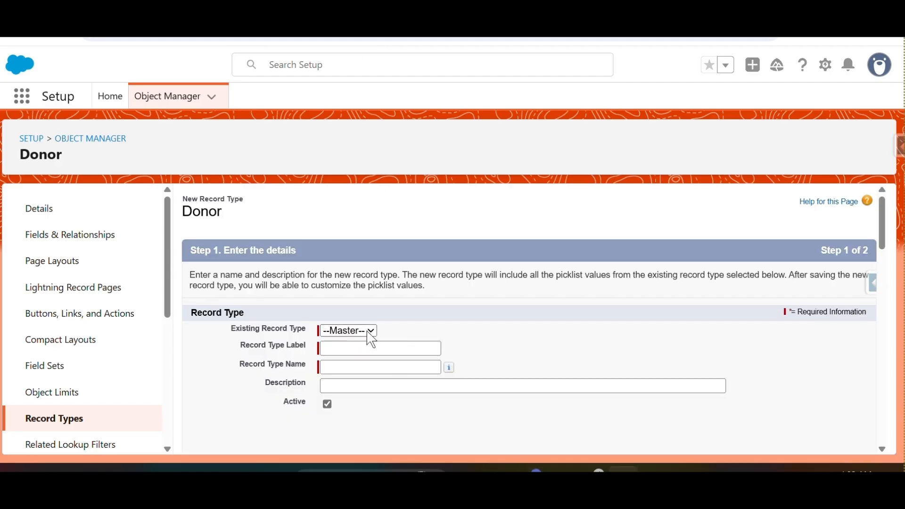
pyautogui.click(368, 331)
pyautogui.click(368, 333)
pyautogui.click(358, 349)
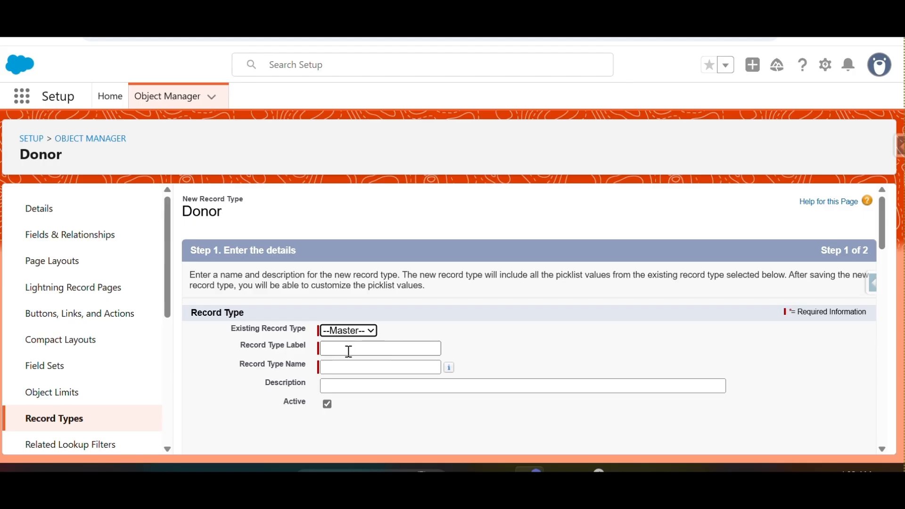
pyautogui.click(349, 351)
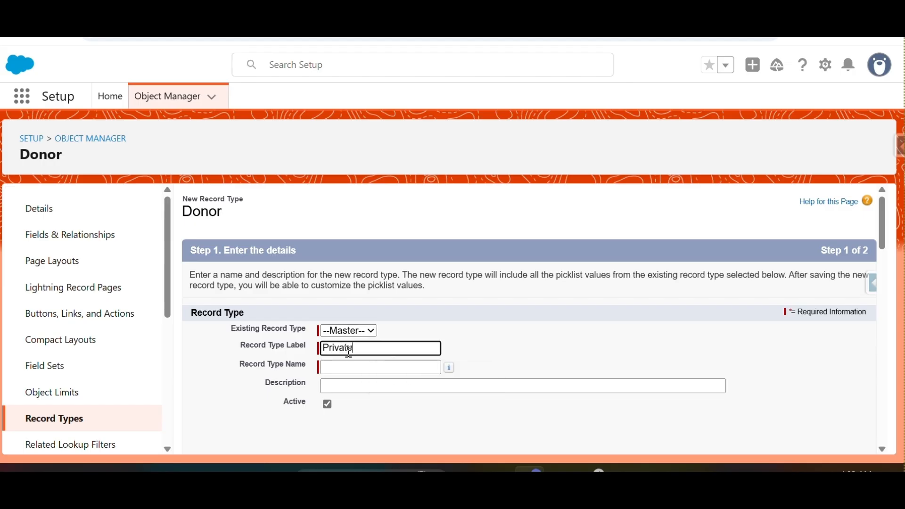
pyautogui.click(350, 364)
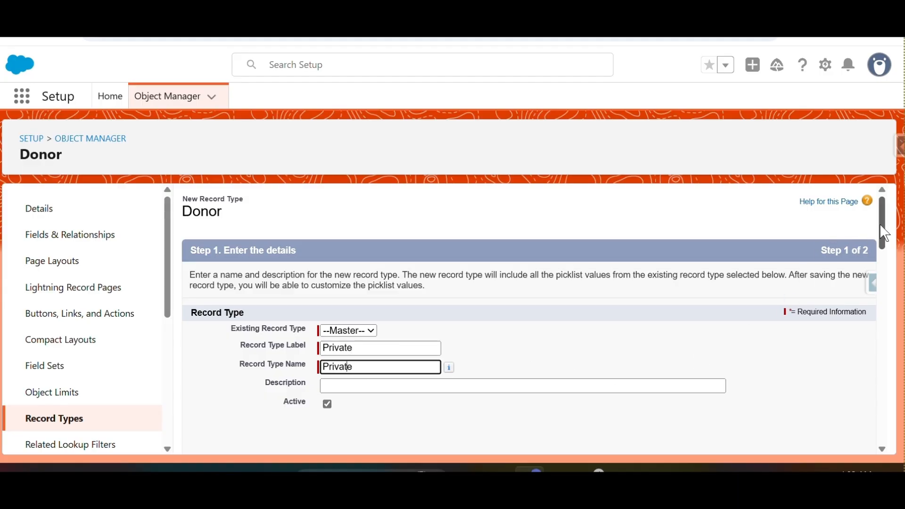
pyautogui.moveTo(880, 224); pyautogui.dragTo(880, 449)
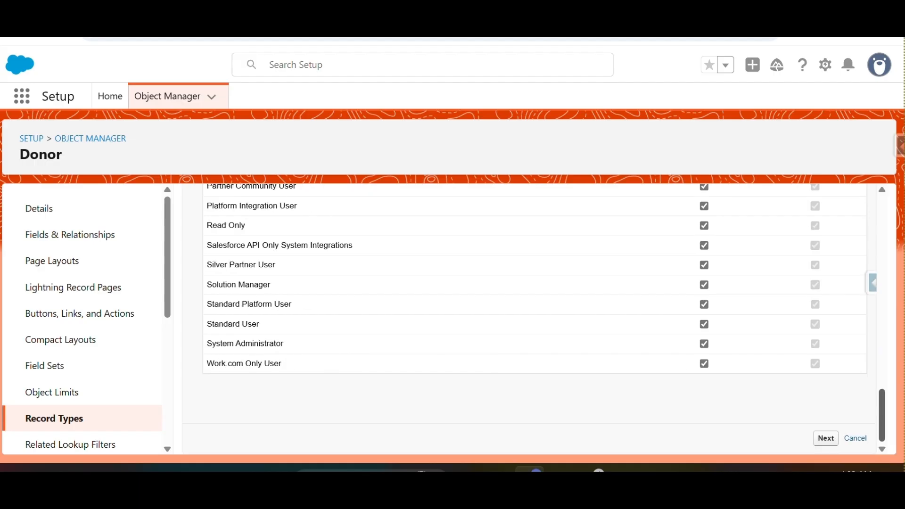
pyautogui.click(828, 439)
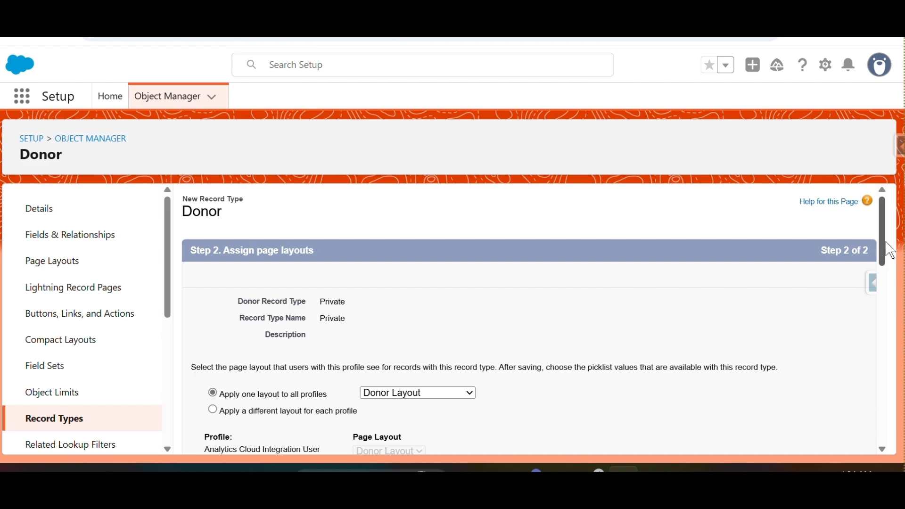
# Apply Donor Layout to all profiles for the Private record type and save it.
pyautogui.moveTo(891, 251); pyautogui.dragTo(876, 283)
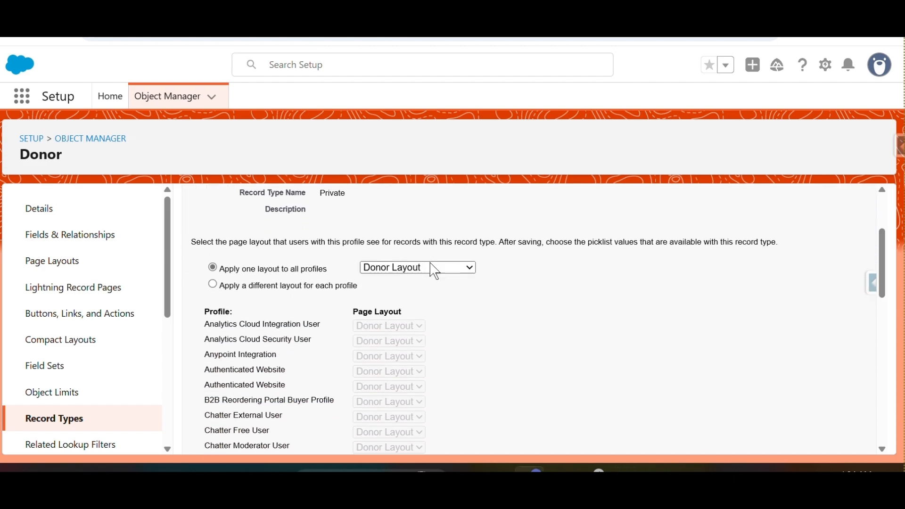
pyautogui.click(448, 270)
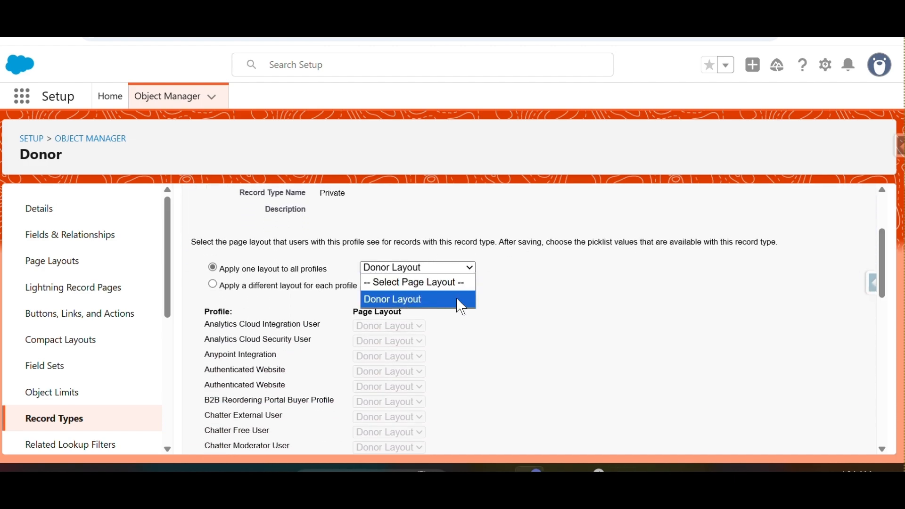
pyautogui.click(657, 312)
pyautogui.moveTo(883, 283); pyautogui.dragTo(883, 419)
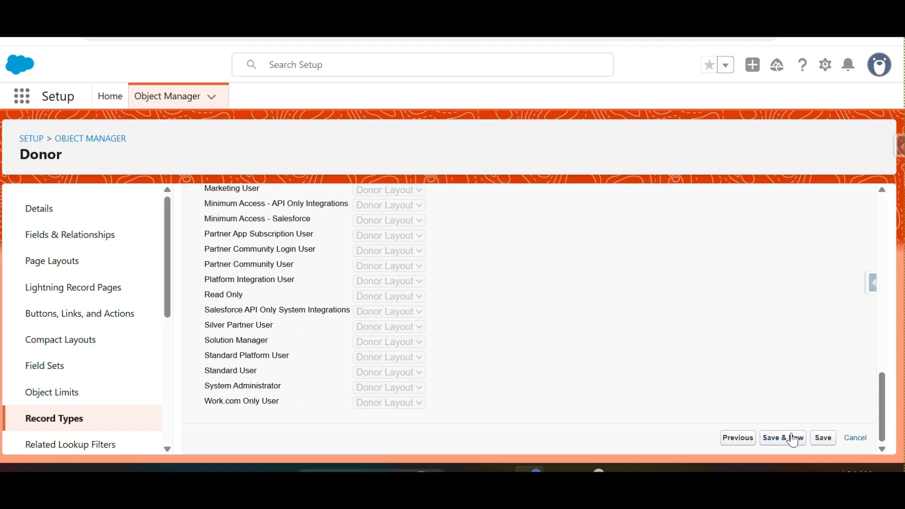
pyautogui.click(824, 438)
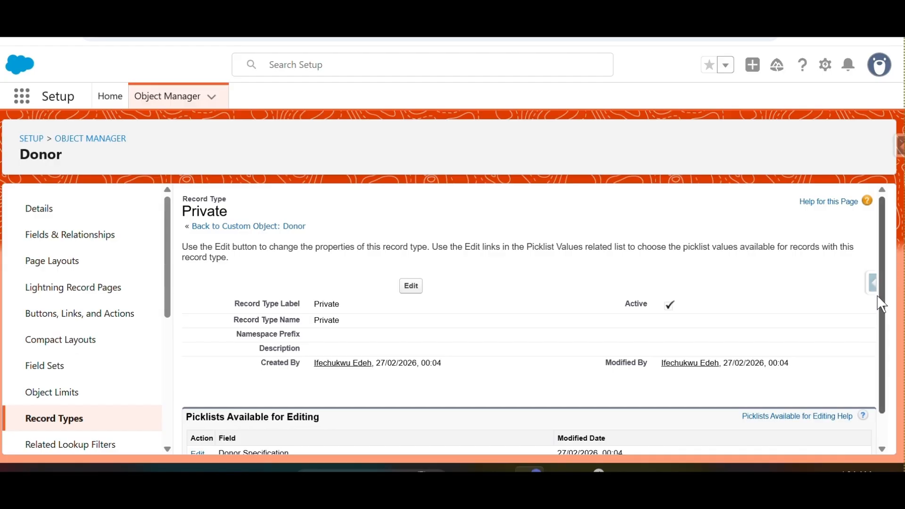
# Remove Gift items and Scholarship from the Donor Specification picklist values of the Private record type and save.
pyautogui.scroll(-2, 882, 321)
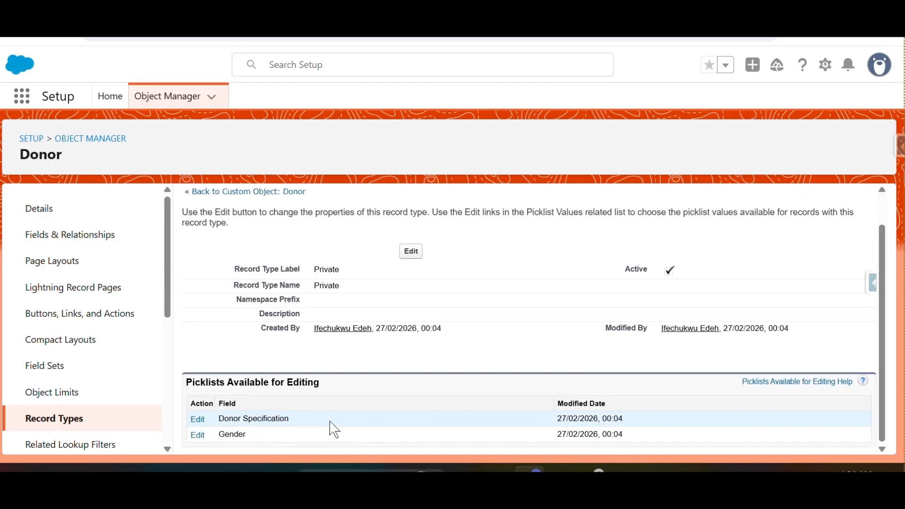
pyautogui.click(198, 421)
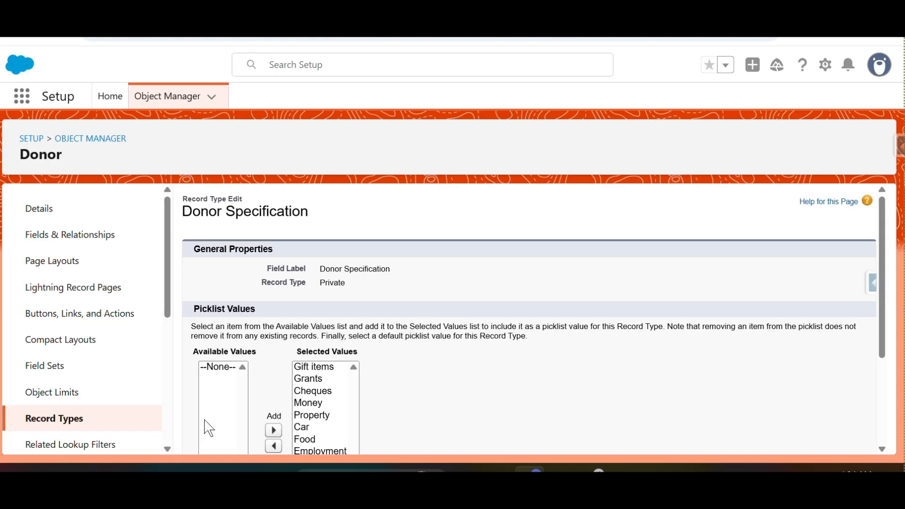
pyautogui.moveTo(879, 324); pyautogui.dragTo(885, 407)
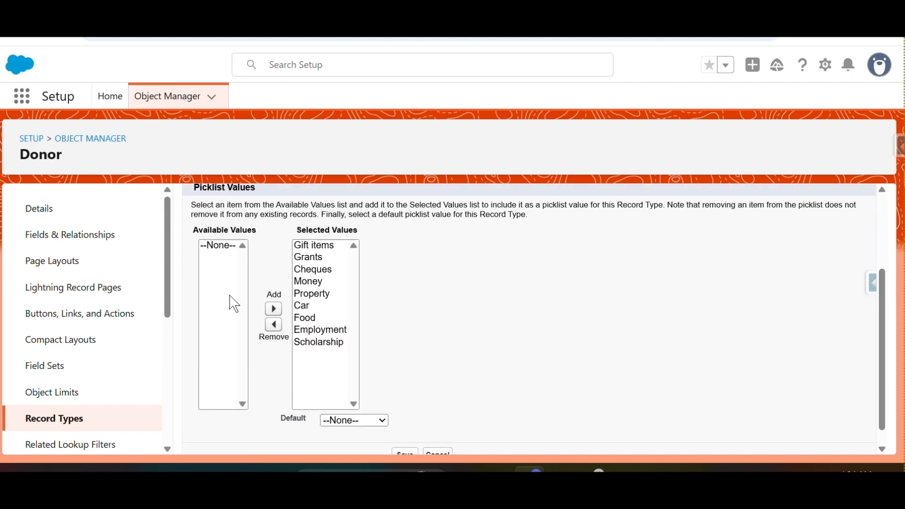
pyautogui.click(317, 246)
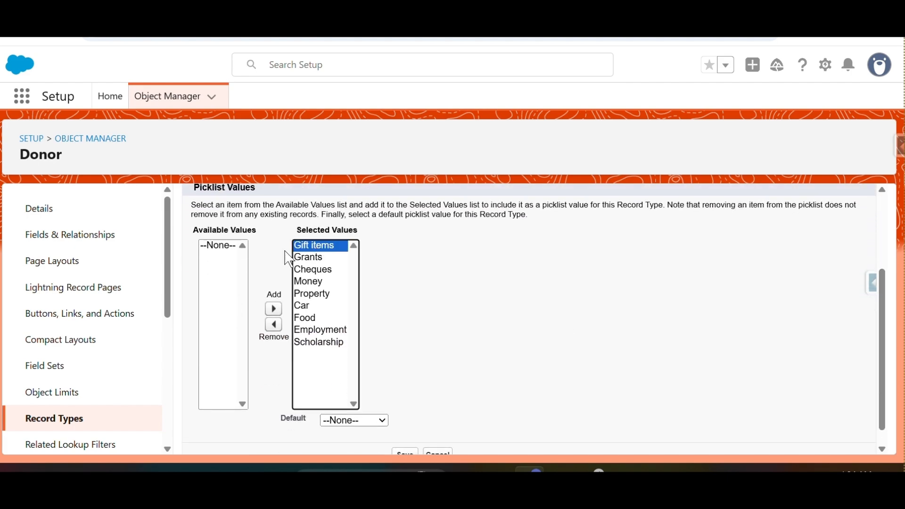
pyautogui.click(274, 326)
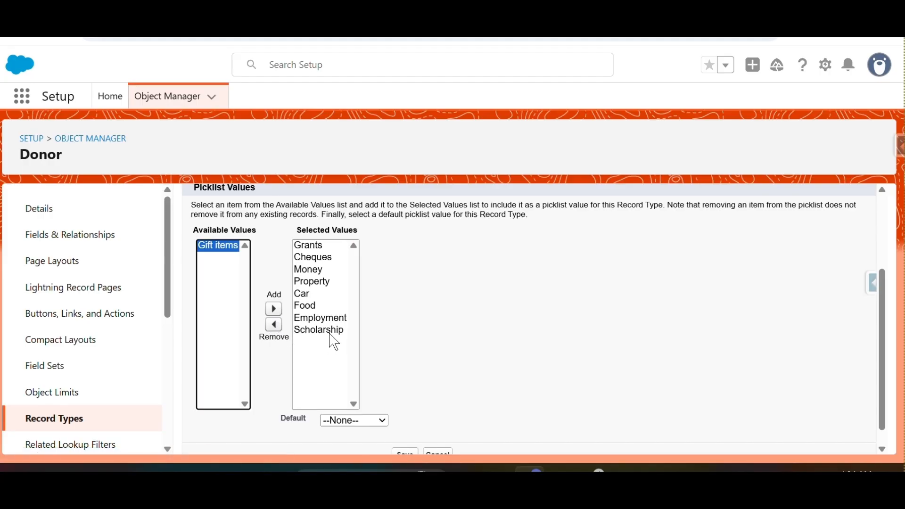
pyautogui.click(325, 331)
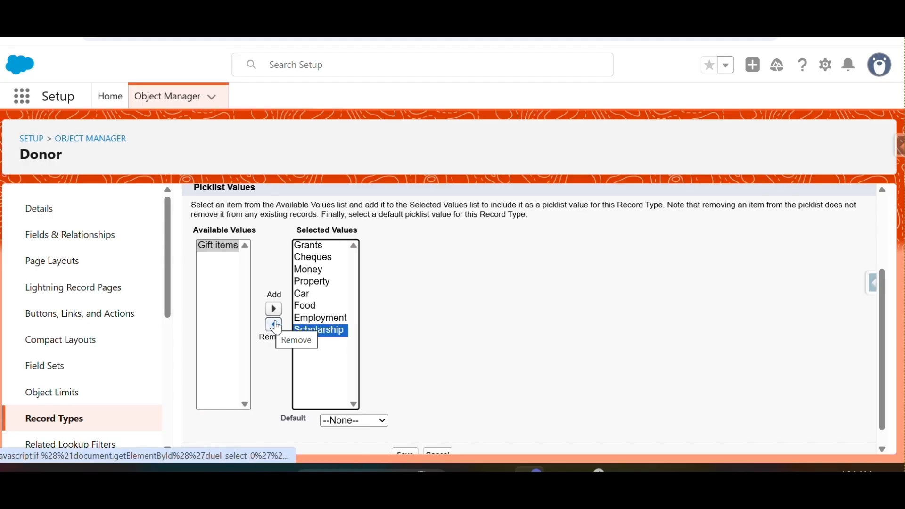
pyautogui.click(277, 326)
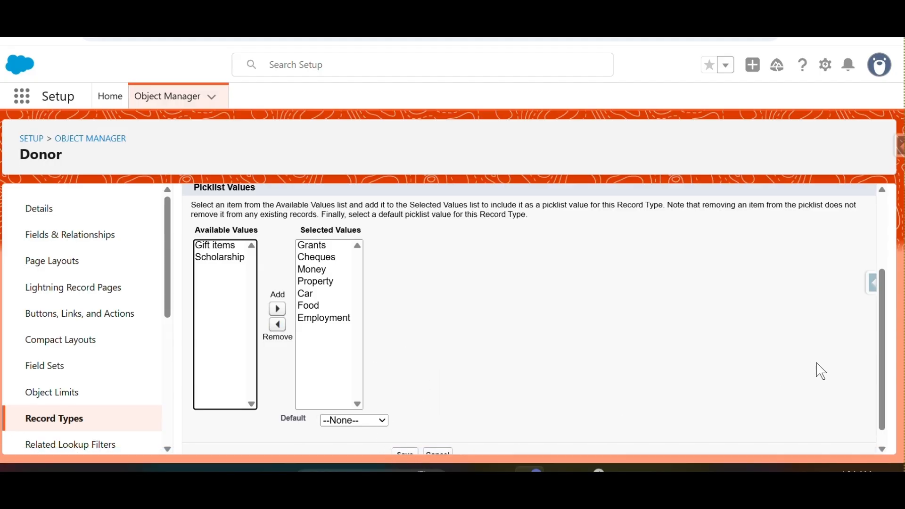
pyautogui.moveTo(883, 370); pyautogui.dragTo(883, 394)
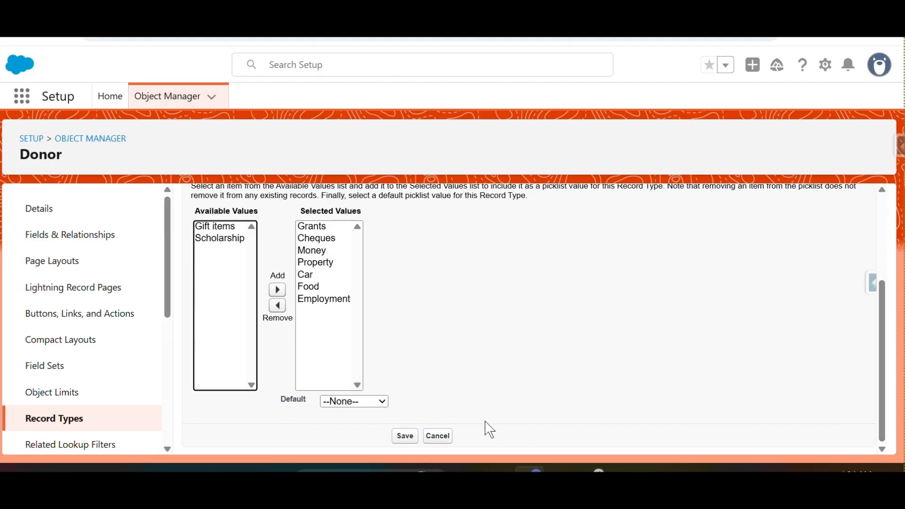
pyautogui.click(406, 438)
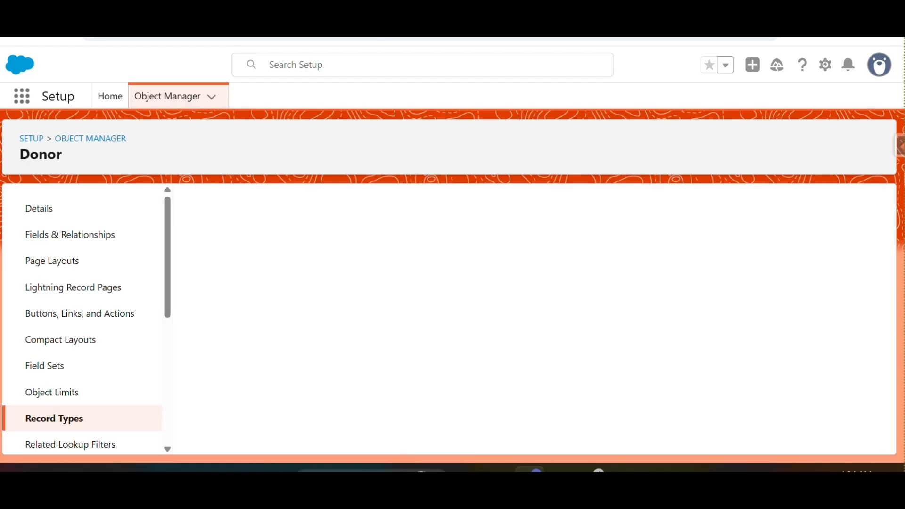
# Review the Gender picklist values of the Private record type and save them with every value kept.
pyautogui.scroll(-1, 882, 307)
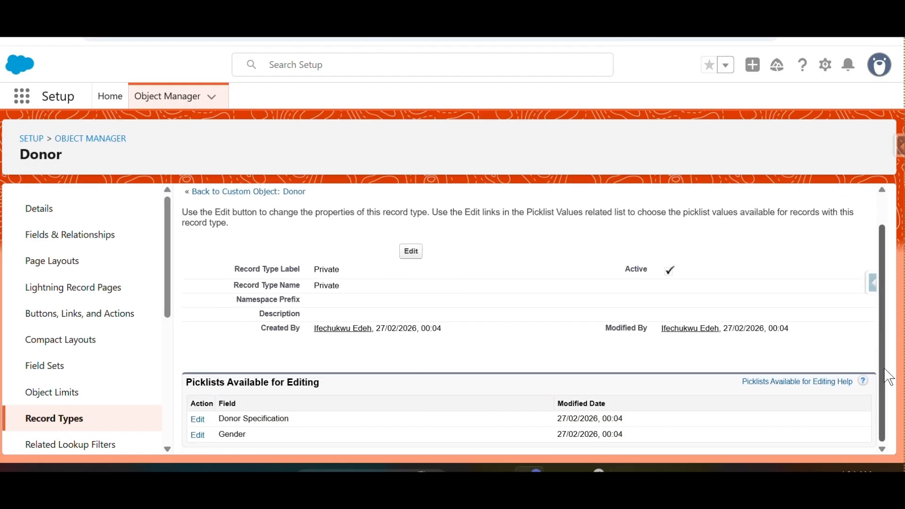
pyautogui.click(198, 435)
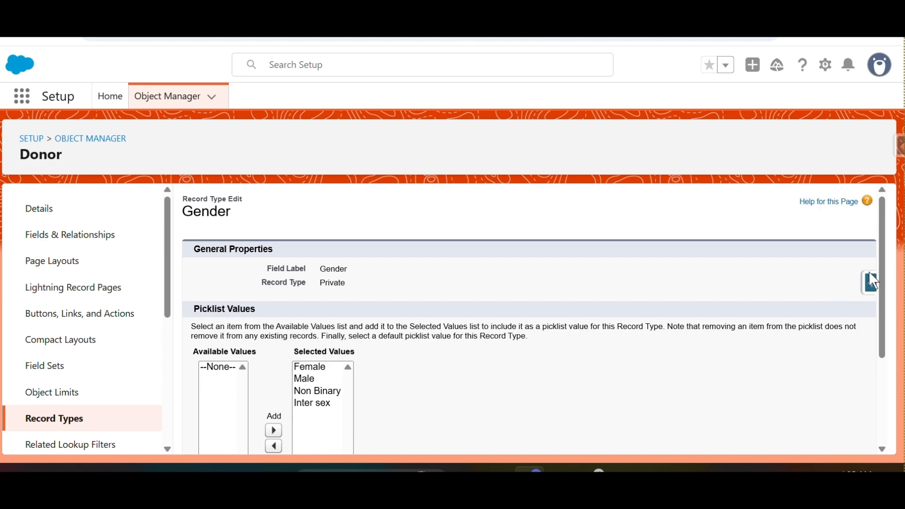
pyautogui.scroll(-2, 874, 388)
pyautogui.scroll(-1, 874, 388)
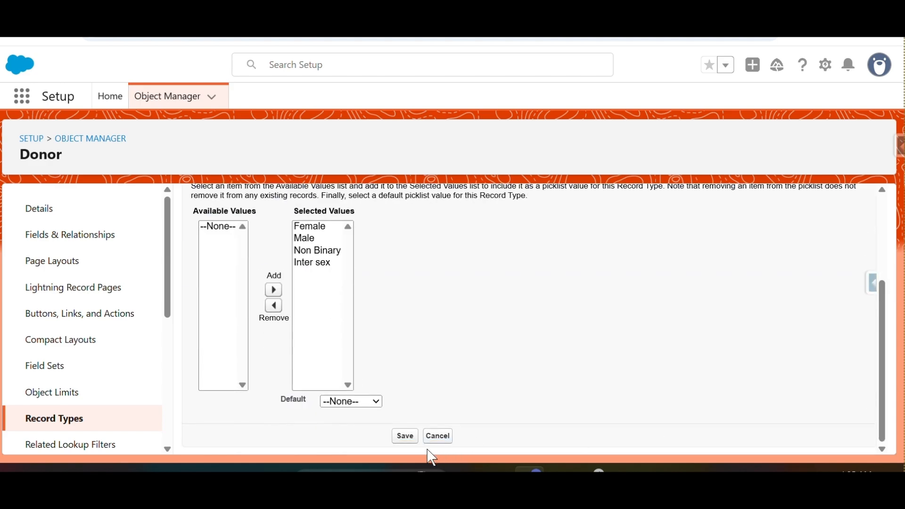
pyautogui.click(415, 437)
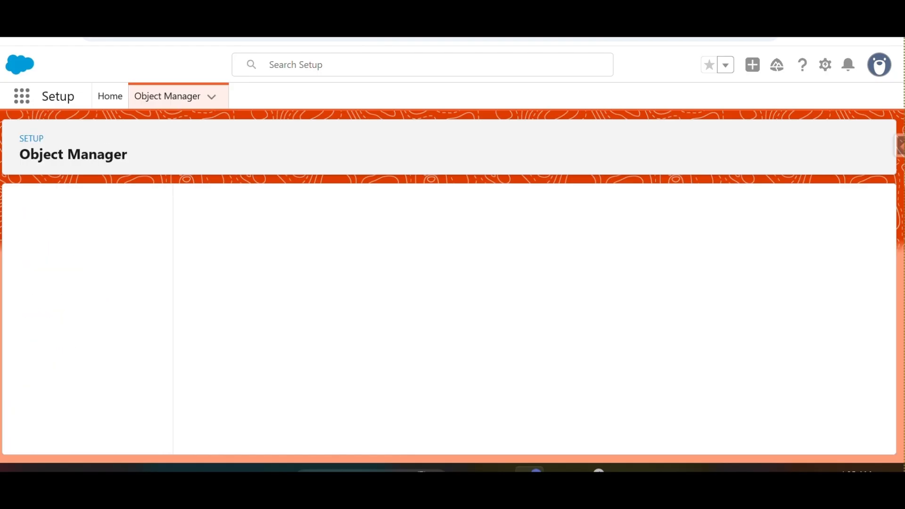
# Switch to the Sales app, bring up a new Donor form to check the record type it uses, and close it.
pyautogui.click(16, 102)
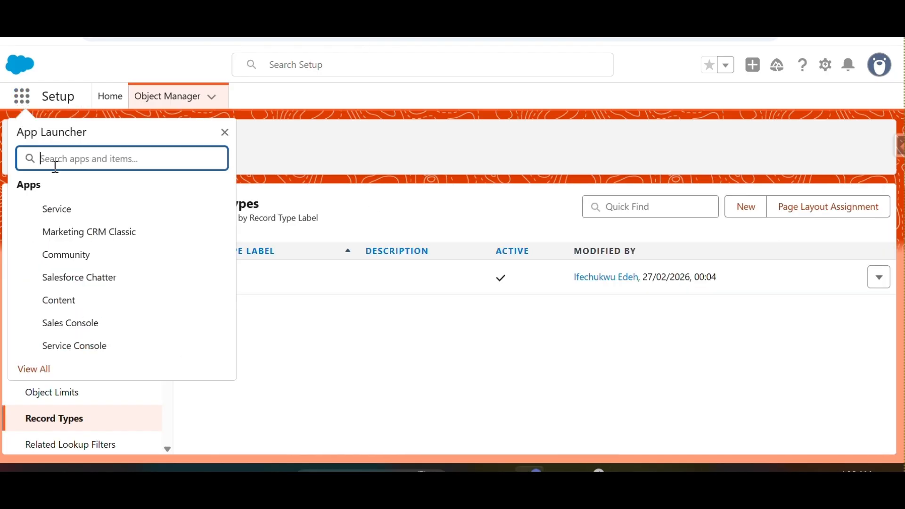
pyautogui.write('sales')
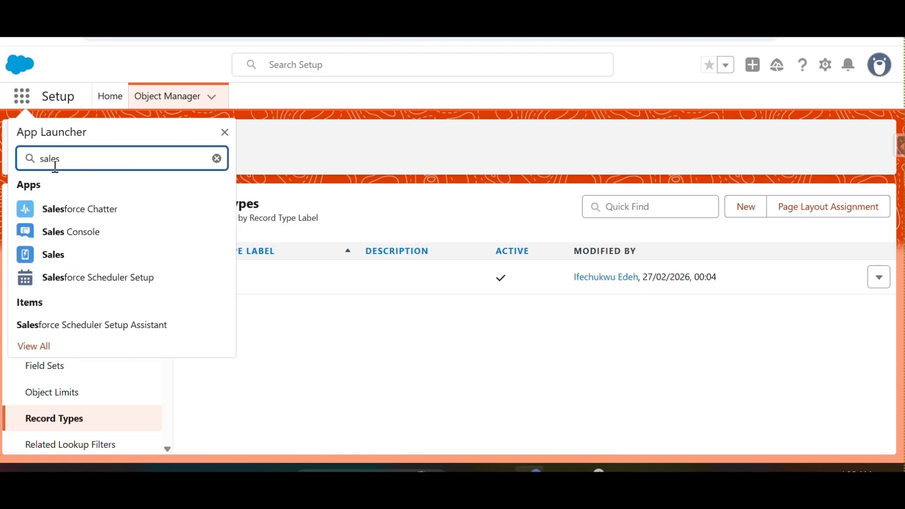
pyautogui.click(69, 257)
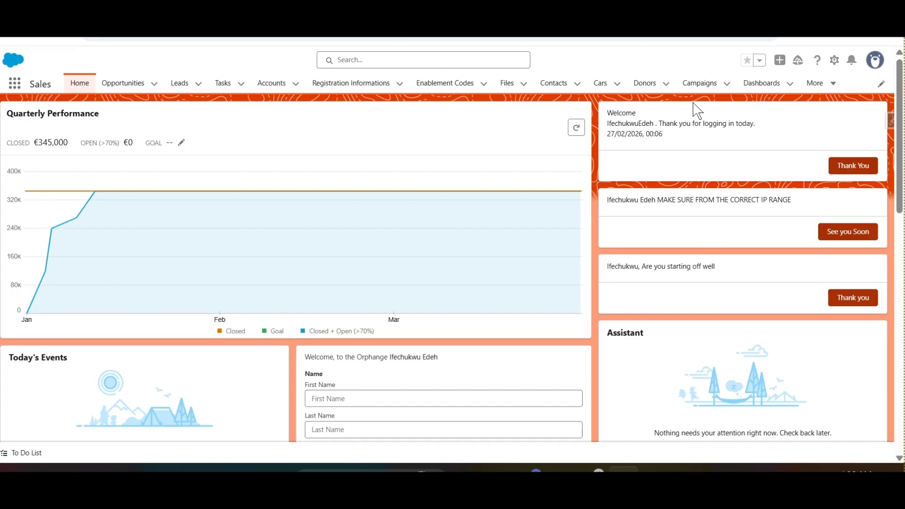
pyautogui.click(644, 85)
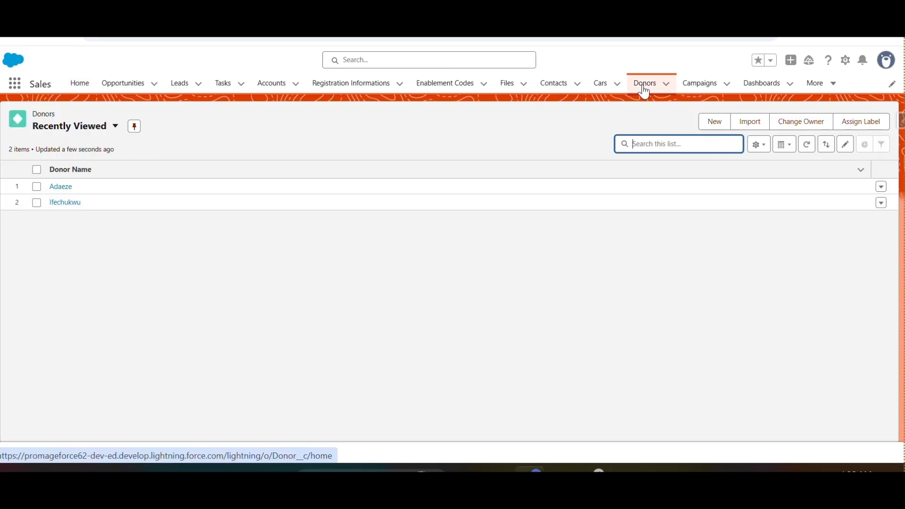
pyautogui.click(716, 122)
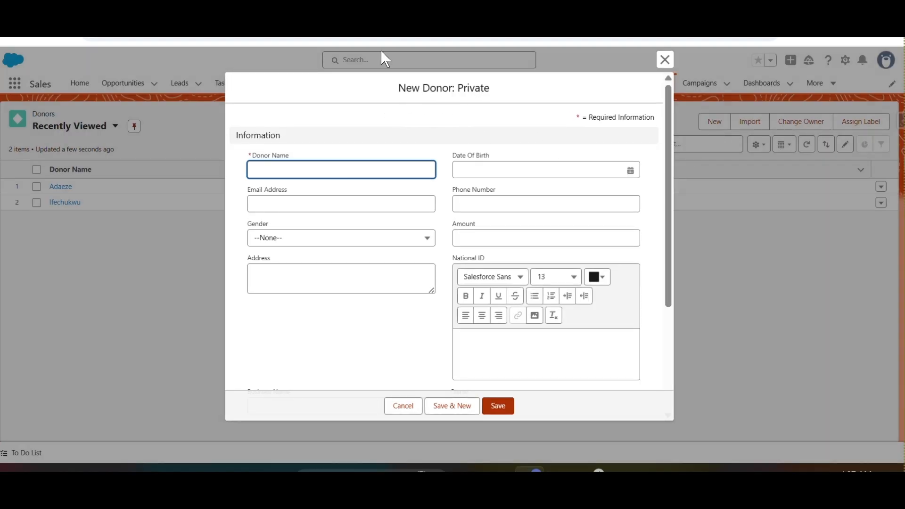
pyautogui.click(665, 65)
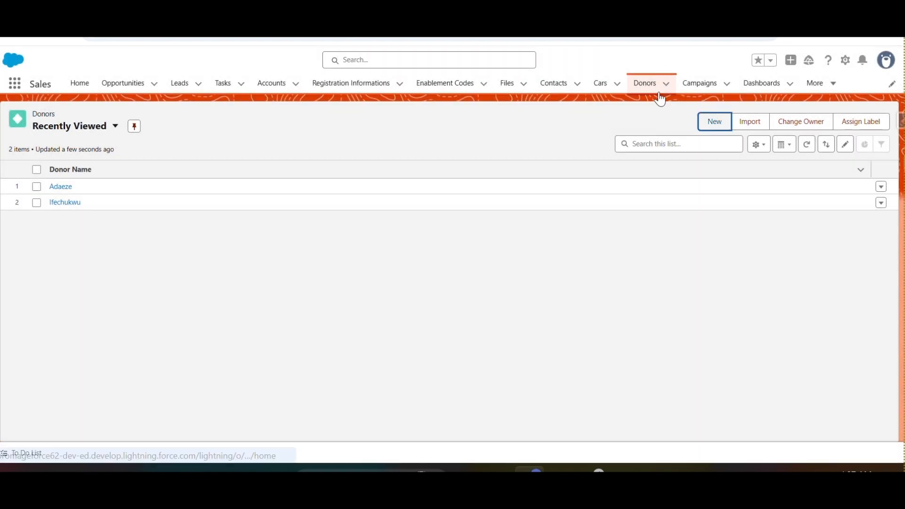
# In the Donor object's setup, start a new active record type based on Master, labelled Government/Public and named Government_Public.
pyautogui.click(844, 61)
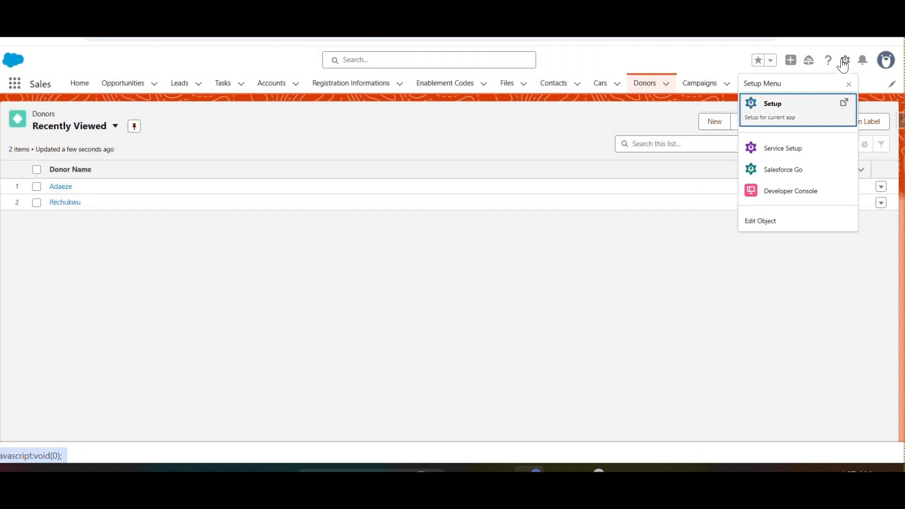
pyautogui.click(784, 225)
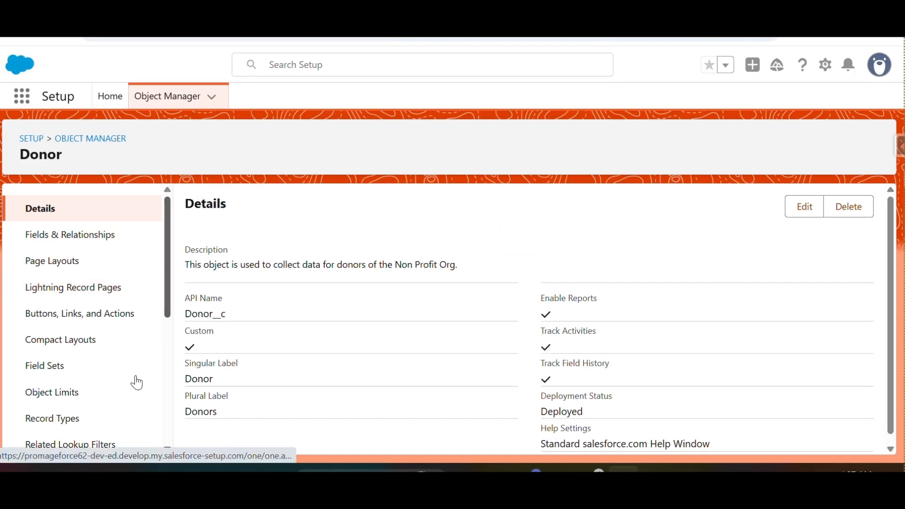
pyautogui.click(102, 417)
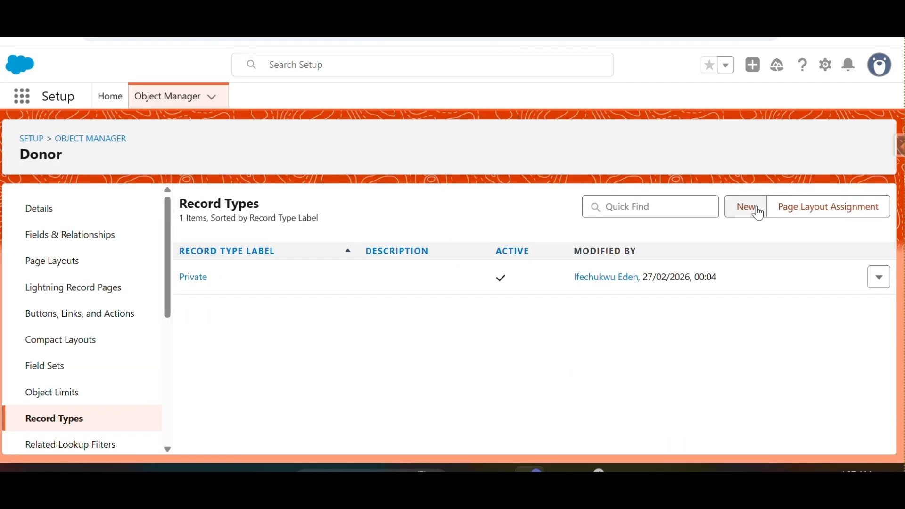
pyautogui.click(759, 213)
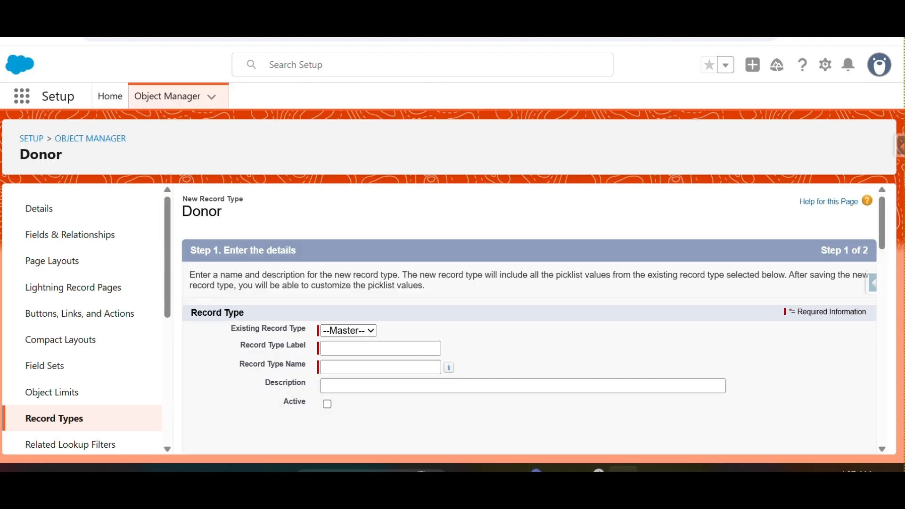
pyautogui.click(368, 334)
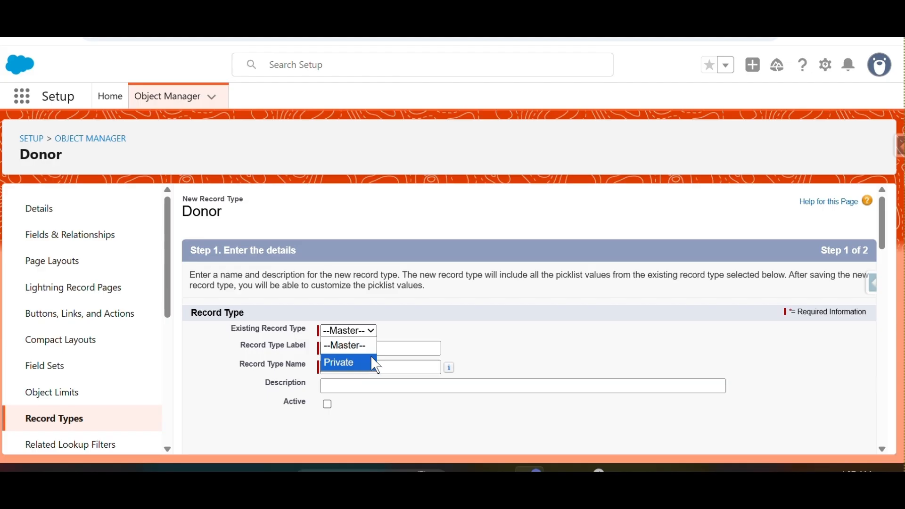
pyautogui.click(402, 348)
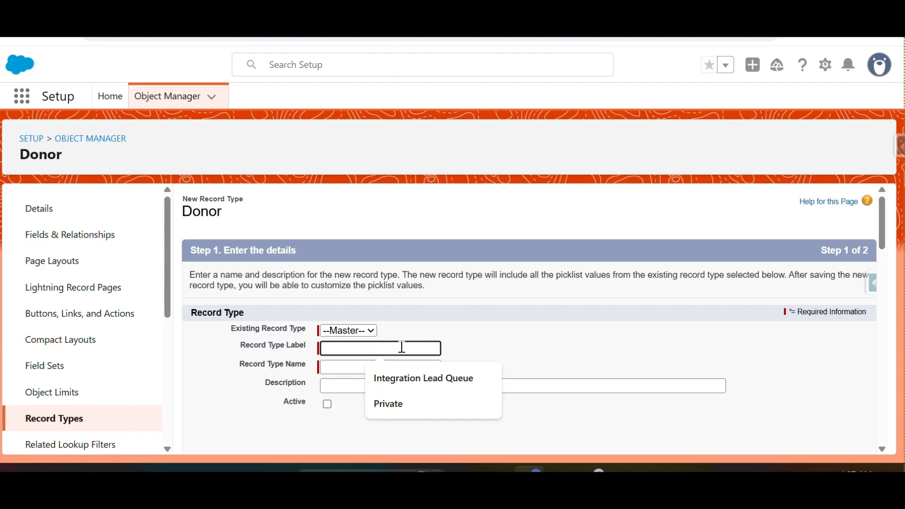
pyautogui.write('Government/Public')
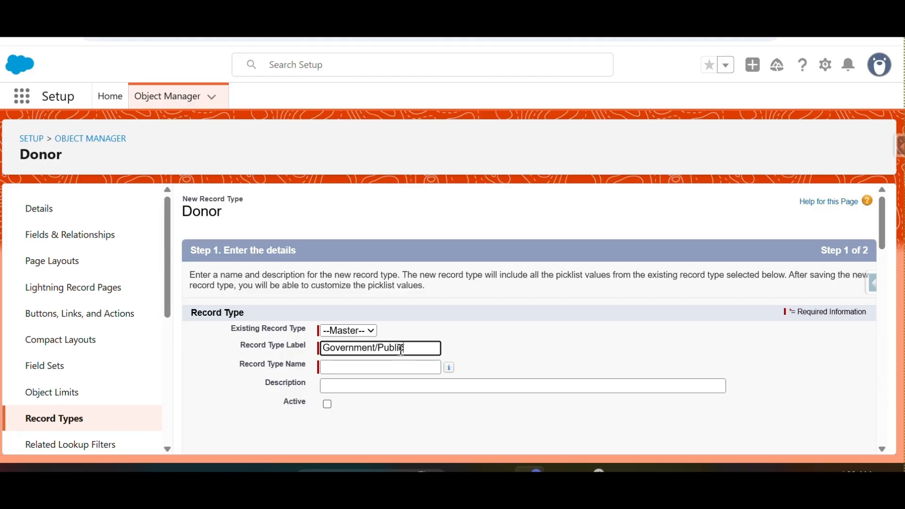
pyautogui.click(386, 367)
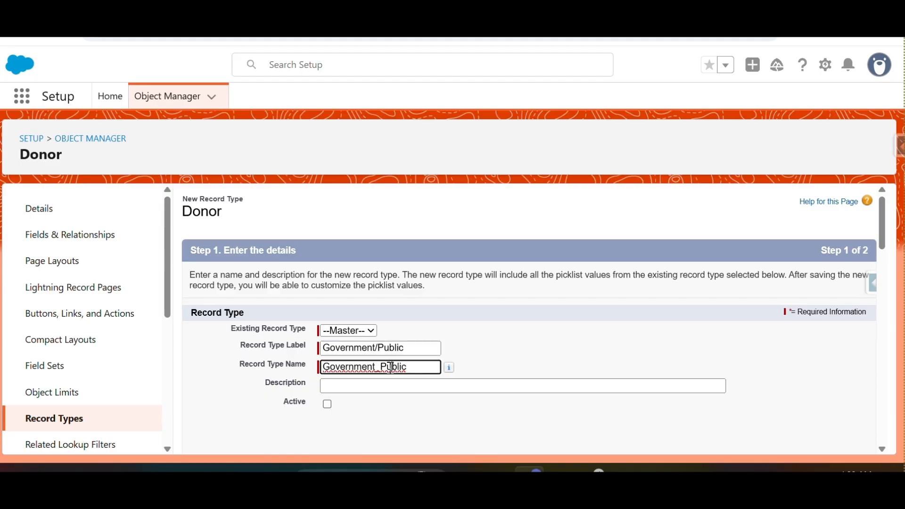
pyautogui.click(329, 407)
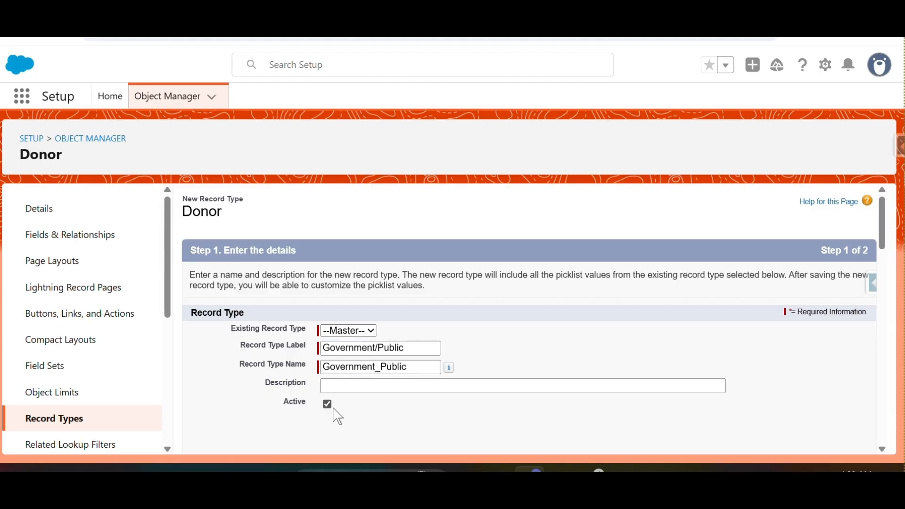
# Make the Government/Public record type available to all profiles and proceed to the page layout assignment.
pyautogui.moveTo(884, 215); pyautogui.dragTo(878, 284)
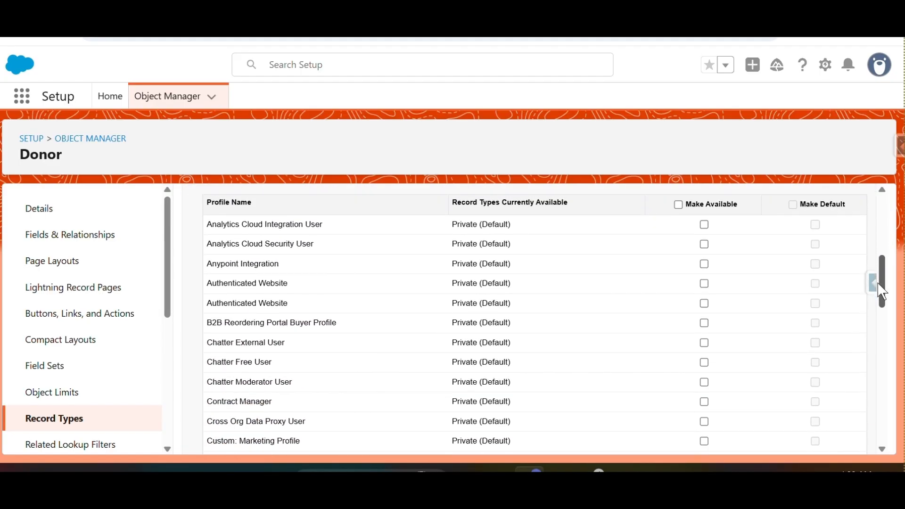
pyautogui.click(679, 205)
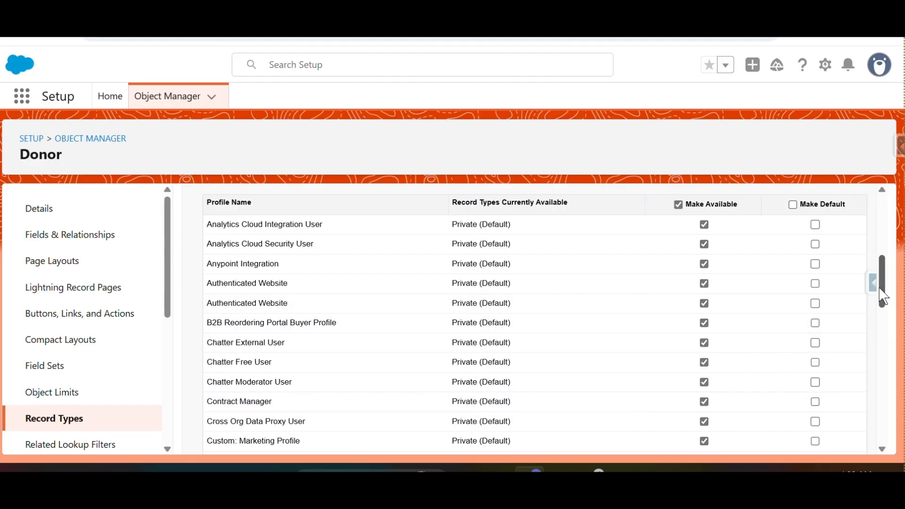
pyautogui.moveTo(884, 300); pyautogui.dragTo(885, 447)
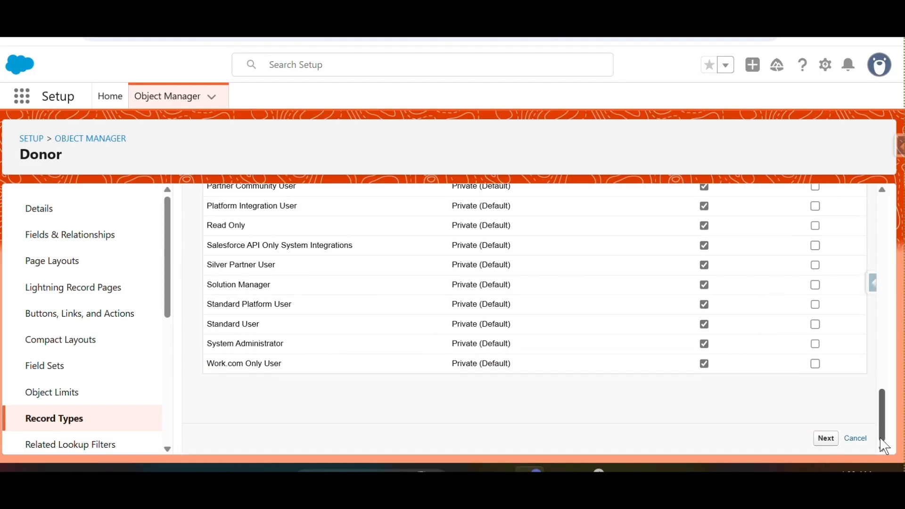
pyautogui.click(828, 442)
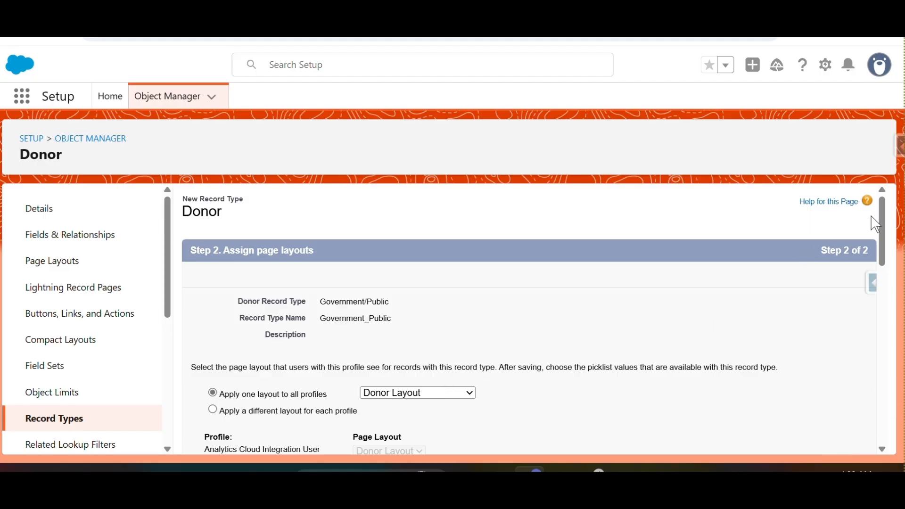
# Save the Government/Public record type with Donor Layout applied to all profiles, and return to the Donor record types list.
pyautogui.moveTo(876, 224); pyautogui.dragTo(881, 401)
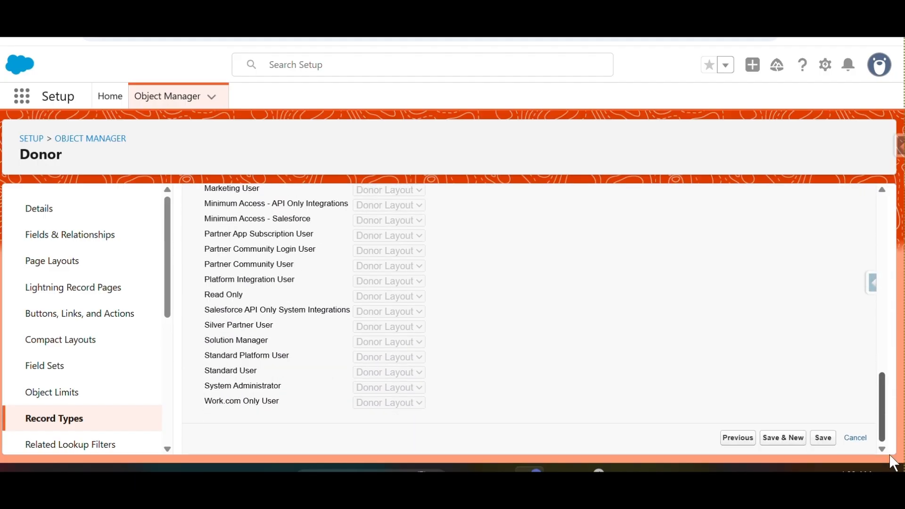
pyautogui.click(820, 443)
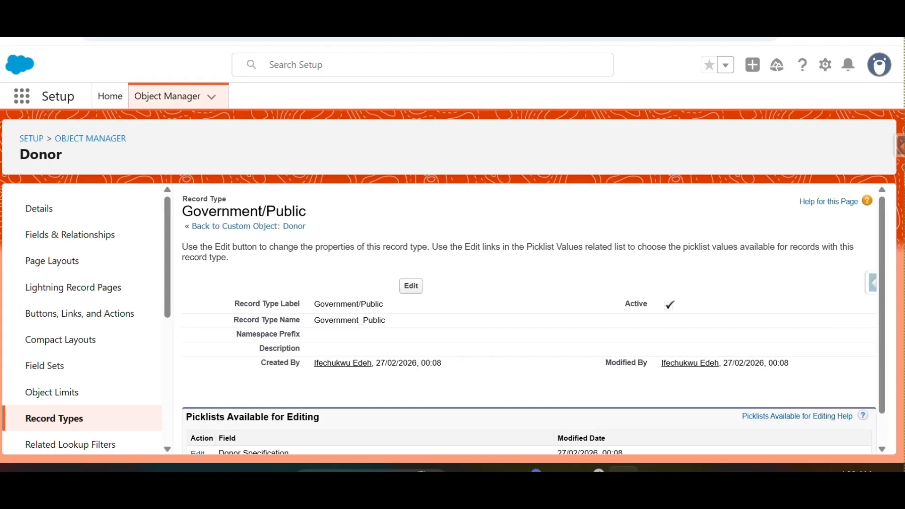
pyautogui.scroll(-1, 880, 284)
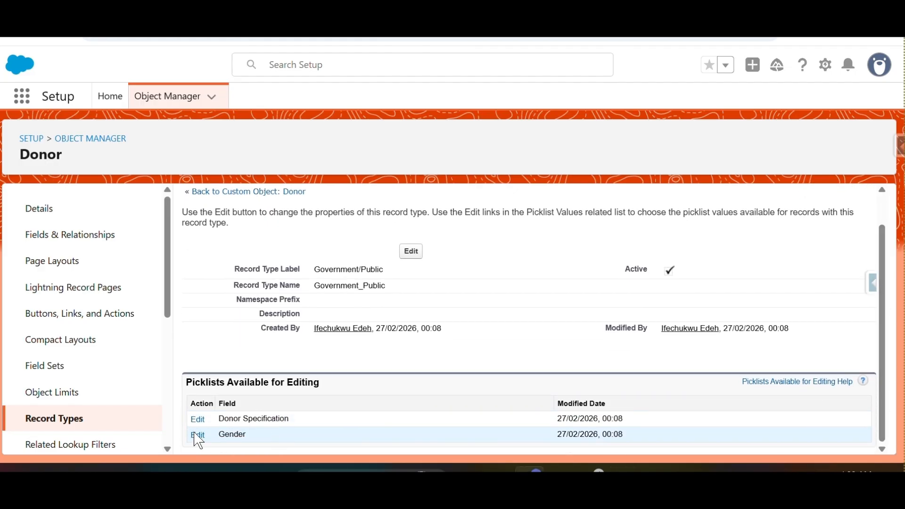
pyautogui.click(114, 429)
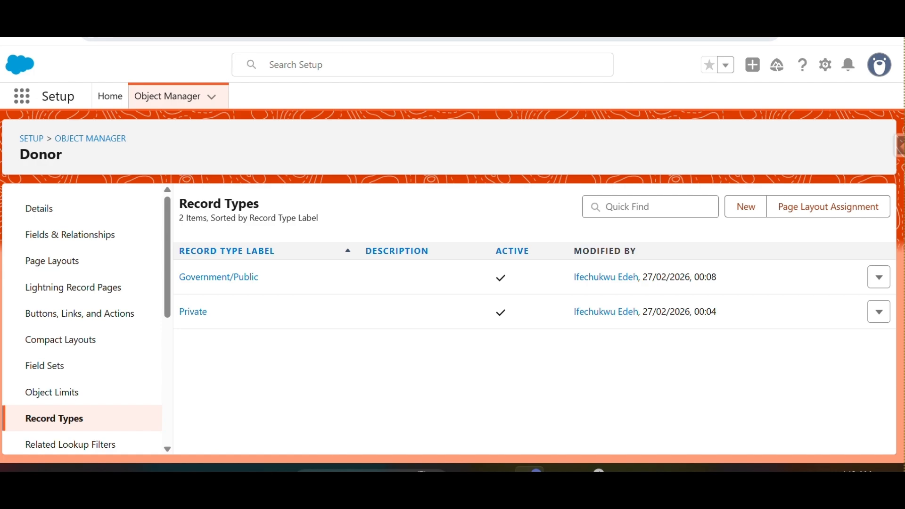
# In the Sales app, examine the Donor Specification options on a new Government/Public donor form, and cancel the form.
pyautogui.click(21, 96)
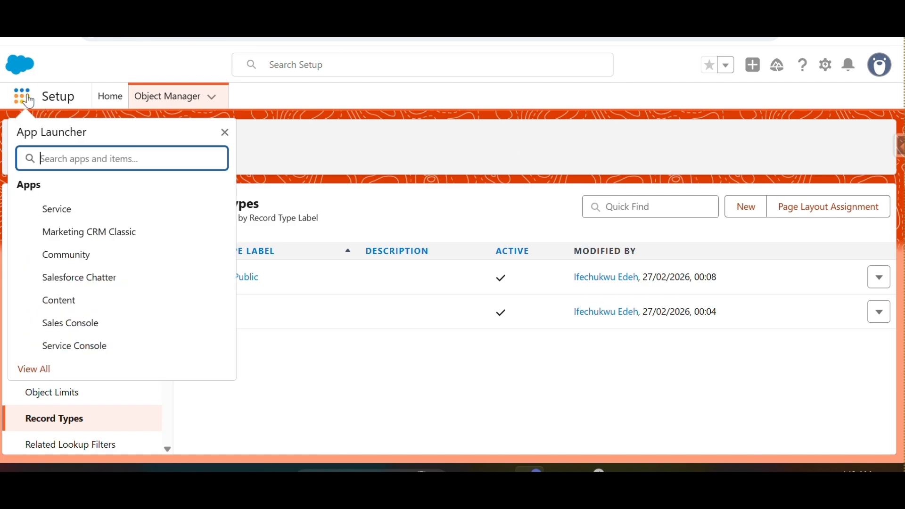
pyautogui.write('sa')
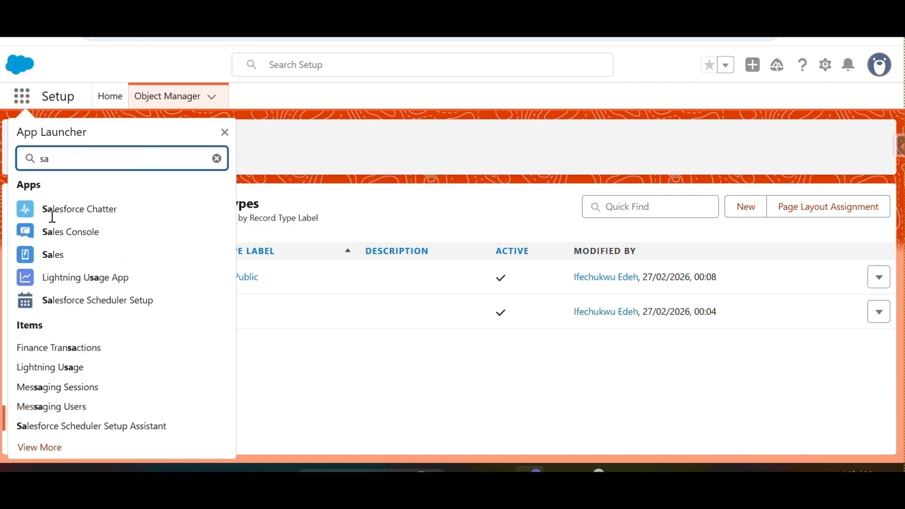
pyautogui.click(67, 257)
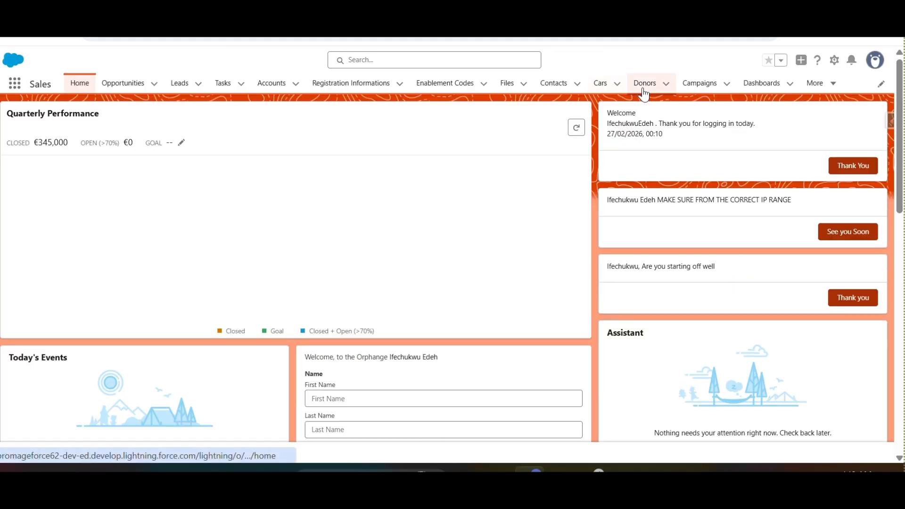
pyautogui.click(644, 94)
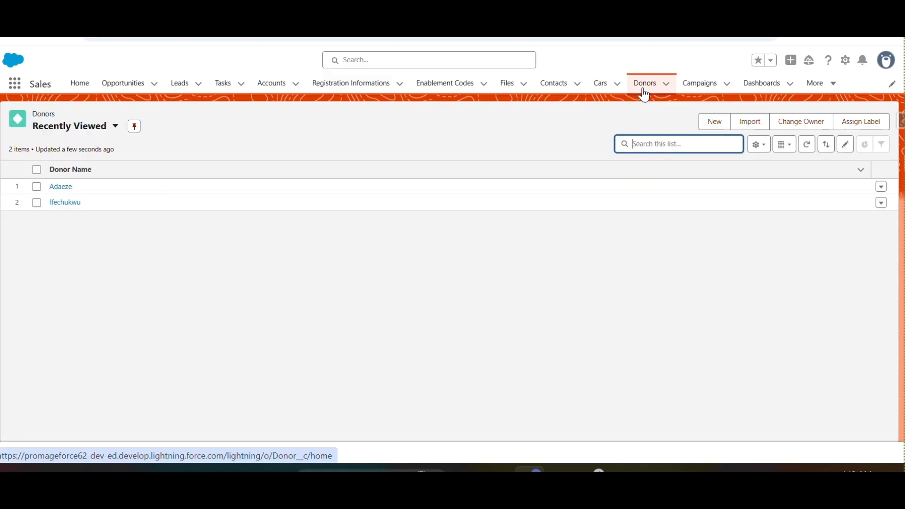
pyautogui.click(726, 123)
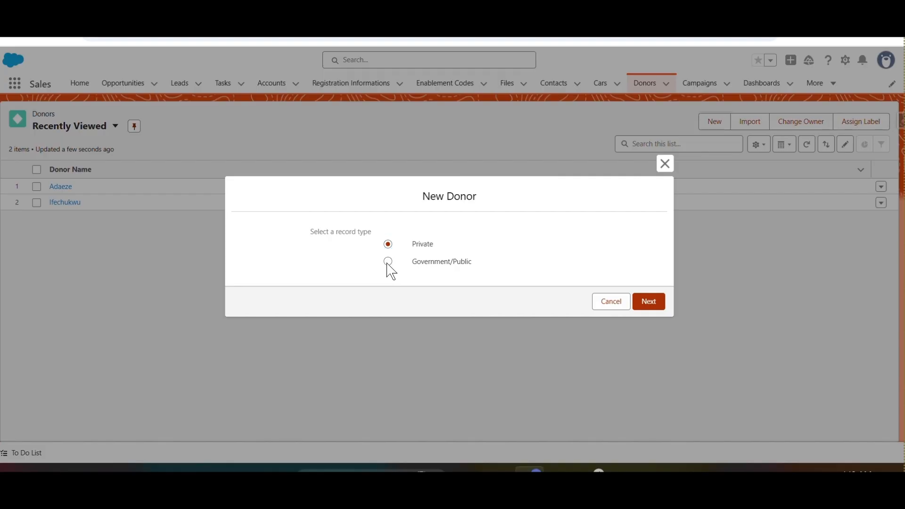
pyautogui.click(647, 304)
pyautogui.scroll(-5, 665, 246)
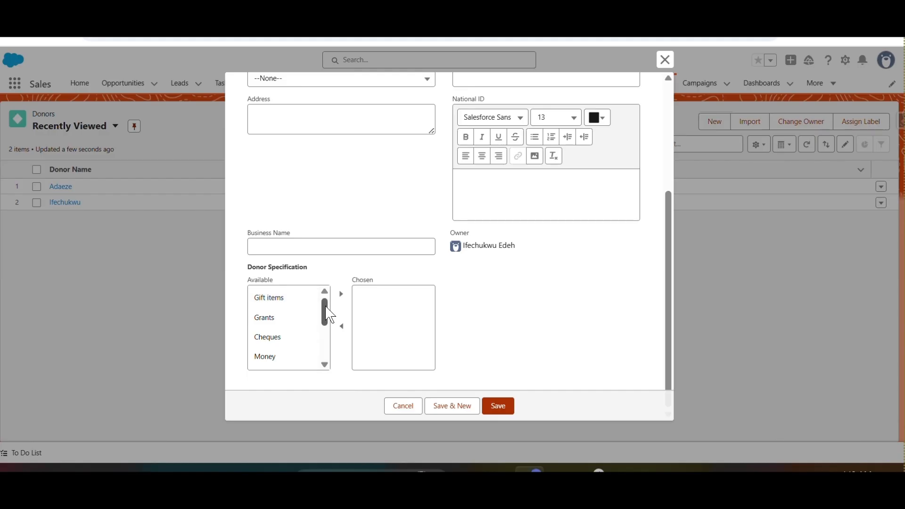
pyautogui.moveTo(328, 307)
pyautogui.mouseDown()
pyautogui.moveTo(332, 363)
pyautogui.moveTo(333, 312)
pyautogui.mouseUp()
pyautogui.moveTo(330, 315); pyautogui.dragTo(326, 365)
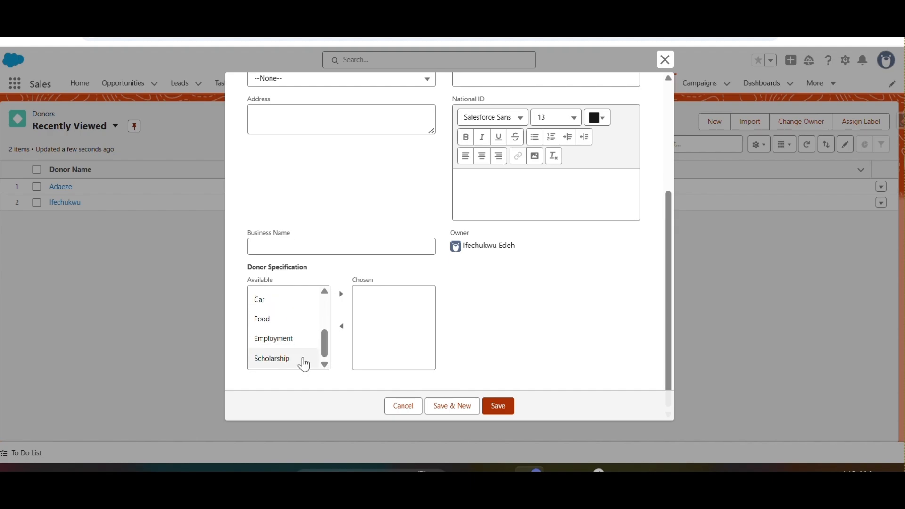
pyautogui.click(401, 406)
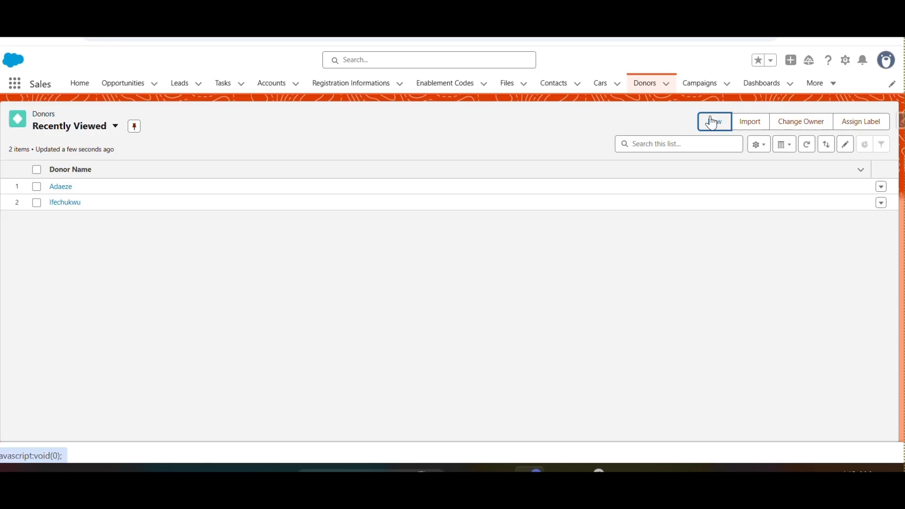
# Examine the Donor Specification options on a new Private donor form for comparison, and cancel the form.
pyautogui.click(712, 121)
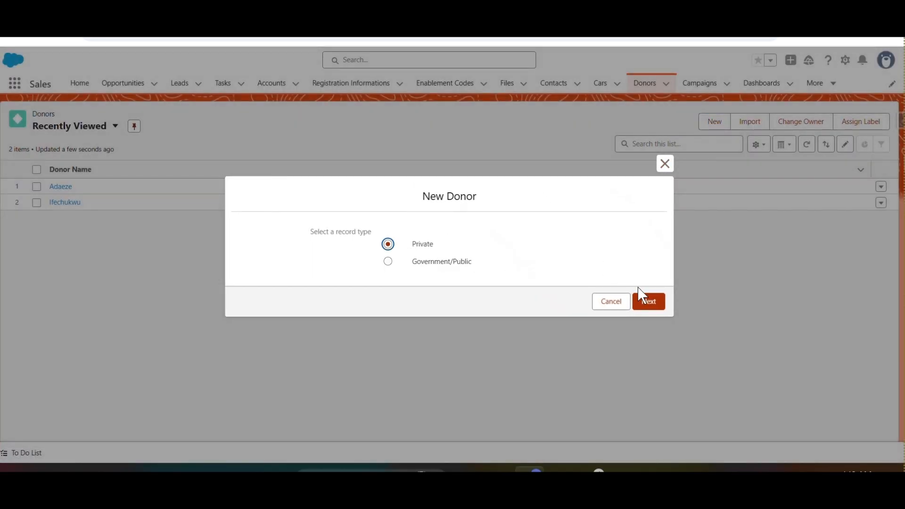
pyautogui.click(651, 304)
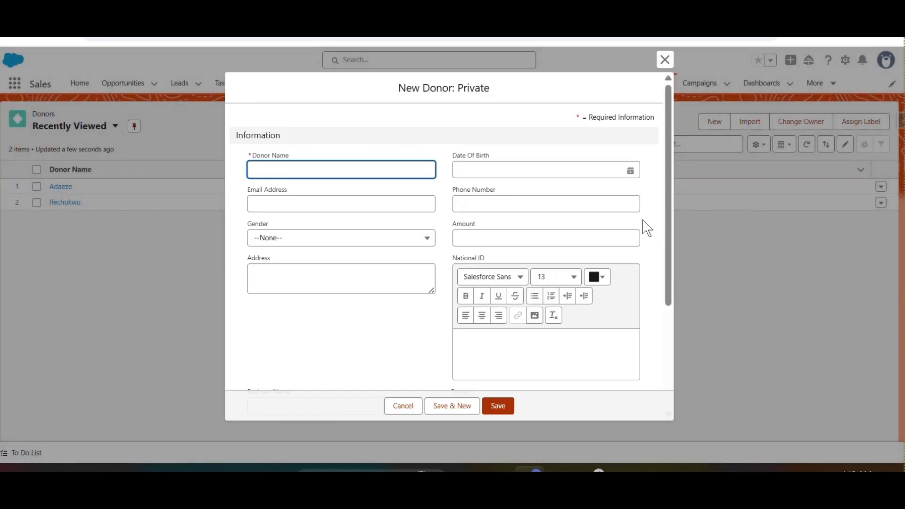
pyautogui.moveTo(667, 216); pyautogui.dragTo(658, 363)
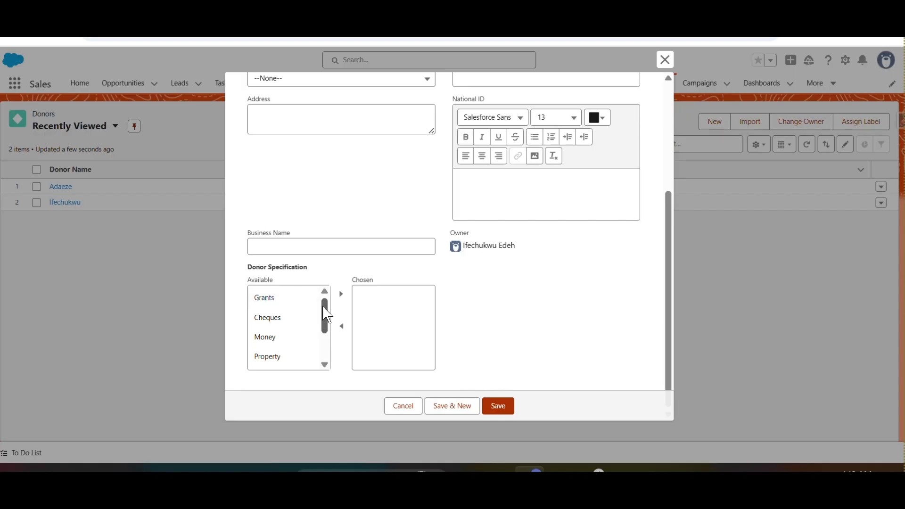
pyautogui.scroll(-1, 330, 321)
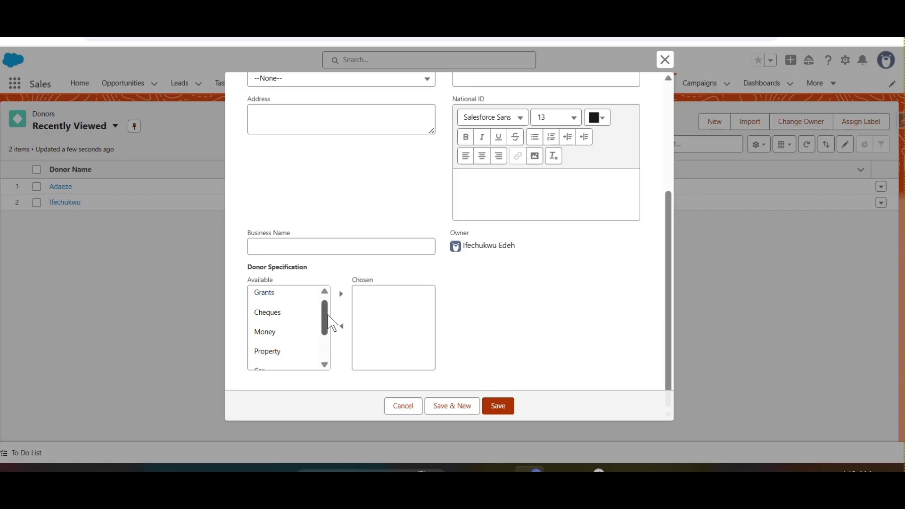
pyautogui.moveTo(333, 323); pyautogui.dragTo(325, 364)
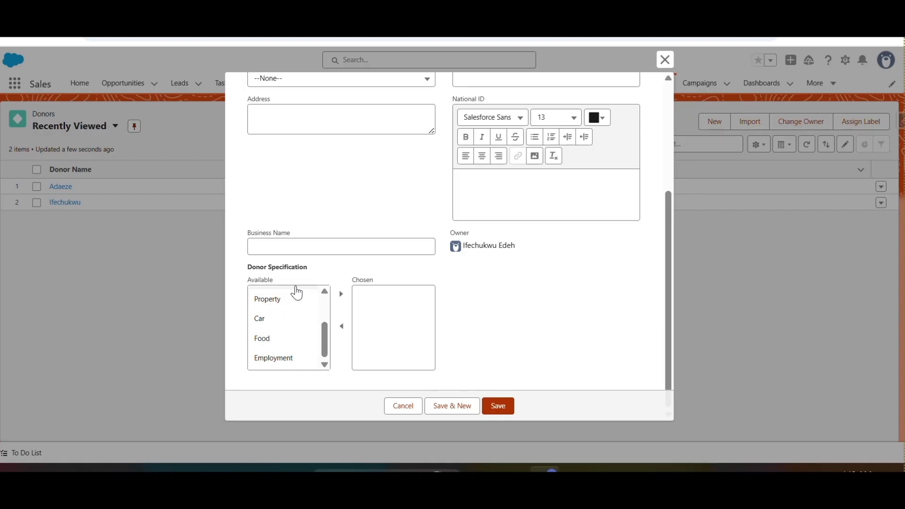
pyautogui.click(403, 406)
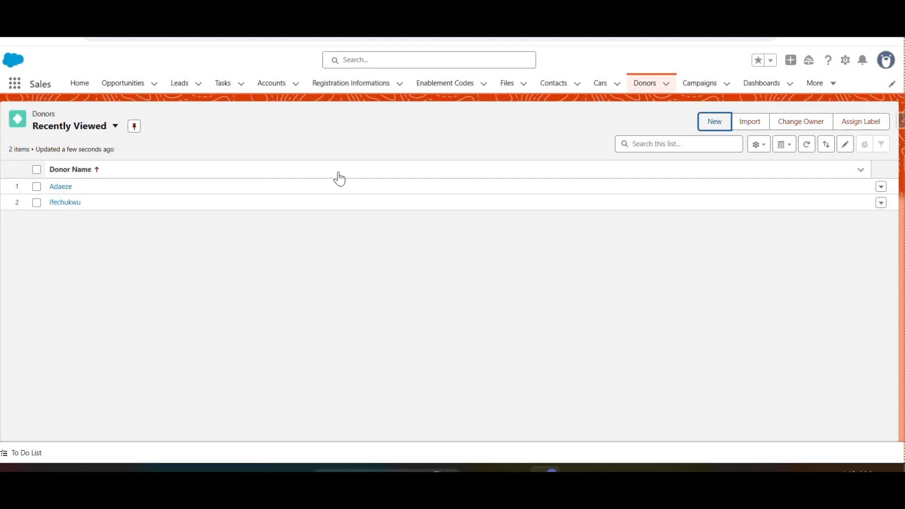
# View the details of the first donor in the list and return to the Donors list.
pyautogui.click(66, 187)
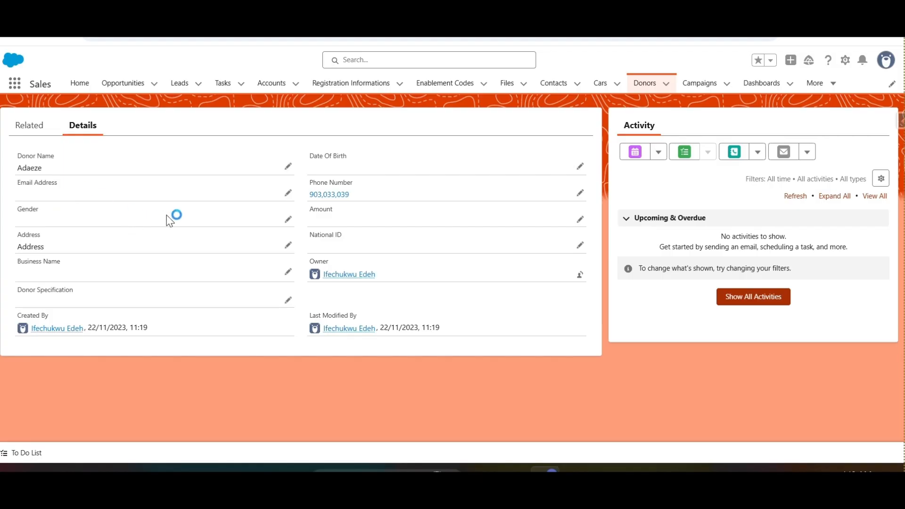
pyautogui.click(653, 95)
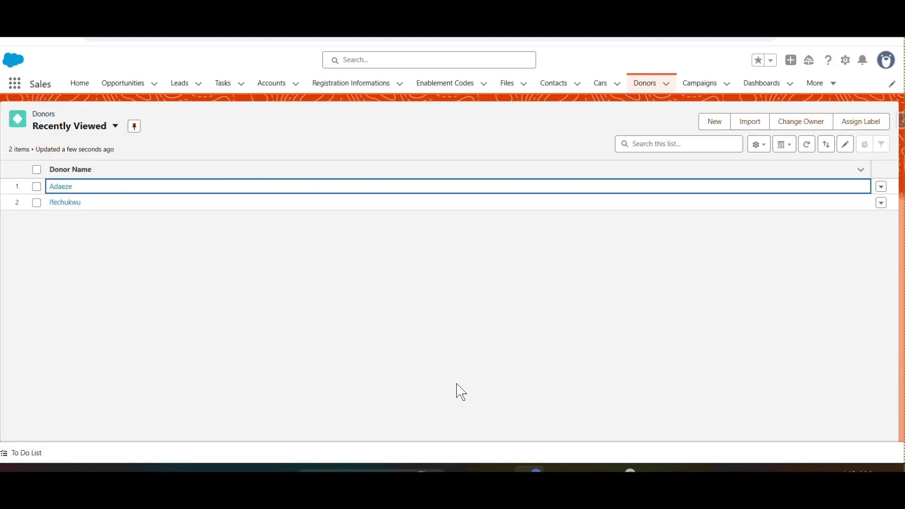